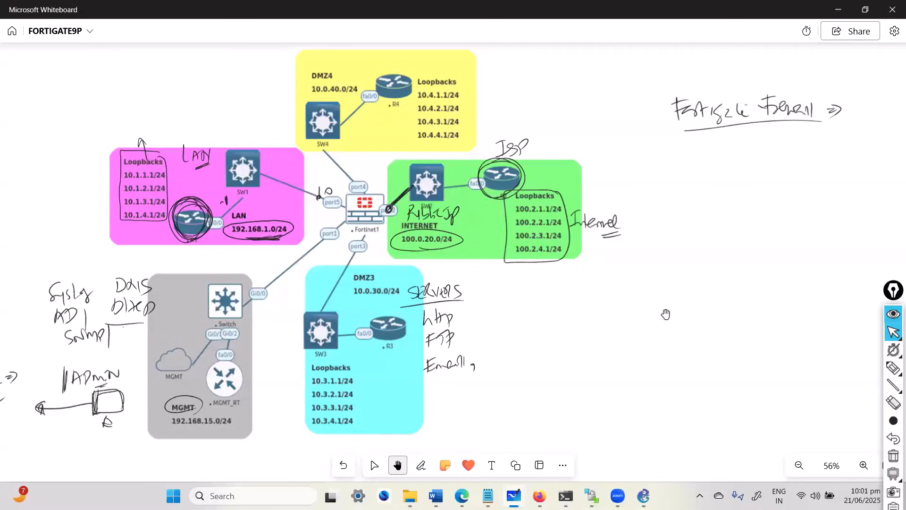
Handwrite "GNS3 =>" on an empty area of the whiteboard and underline GNS3.
{"action": "left_click_drag", "start_coordinate": [655, 196], "coordinate": [650, 195]}
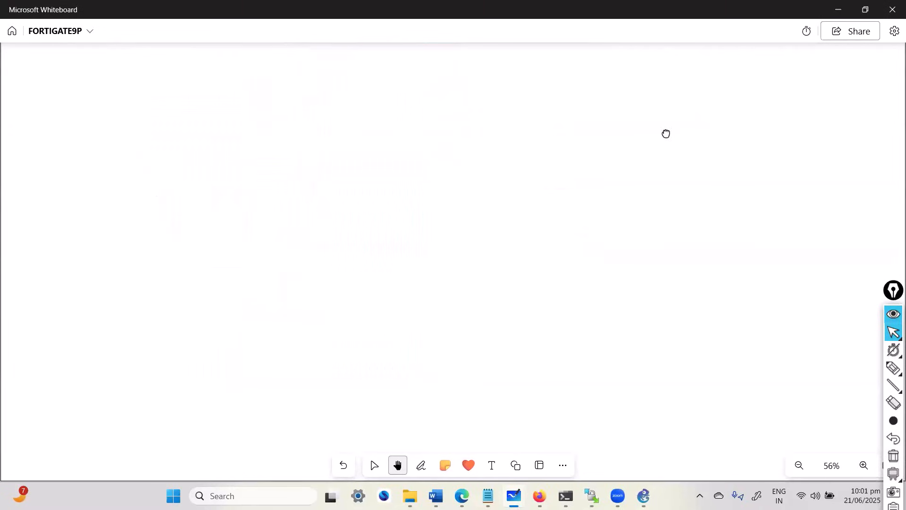
{"action": "left_click", "coordinate": [421, 465]}
{"action": "mouse_move", "coordinate": [215, 97]}
{"action": "left_mouse_down"}
{"action": "mouse_move", "coordinate": [201, 112]}
{"action": "mouse_move", "coordinate": [215, 122]}
{"action": "left_mouse_up"}
{"action": "mouse_move", "coordinate": [219, 117]}
{"action": "left_mouse_down"}
{"action": "mouse_move", "coordinate": [230, 117]}
{"action": "mouse_move", "coordinate": [232, 103]}
{"action": "left_mouse_up"}
{"action": "mouse_move", "coordinate": [242, 104]}
{"action": "left_mouse_down"}
{"action": "mouse_move", "coordinate": [236, 119]}
{"action": "mouse_move", "coordinate": [246, 122]}
{"action": "left_mouse_up"}
{"action": "mouse_move", "coordinate": [207, 134]}
{"action": "left_mouse_down"}
{"action": "mouse_move", "coordinate": [245, 130]}
{"action": "mouse_move", "coordinate": [278, 109]}
{"action": "left_mouse_up"}
{"action": "mouse_move", "coordinate": [270, 116]}
{"action": "left_mouse_down"}
{"action": "mouse_move", "coordinate": [283, 114]}
{"action": "mouse_move", "coordinate": [277, 122]}
{"action": "left_mouse_up"}
{"action": "left_click_drag", "start_coordinate": [214, 129], "coordinate": [255, 128]}
{"action": "left_click", "coordinate": [397, 464]}
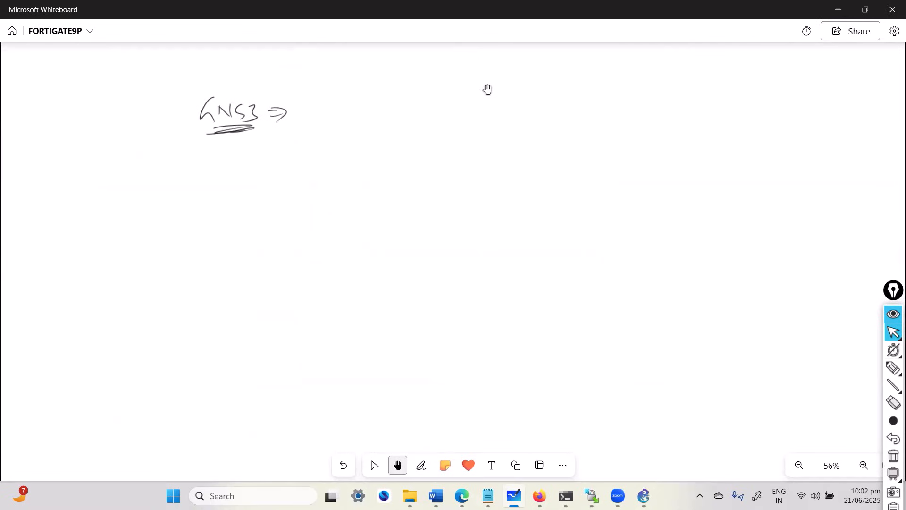
Handwrite the first list item "1) Installed" beside the GNS3 arrow, briefly showing the GNS3 window.
{"action": "key", "text": "alt+w"}
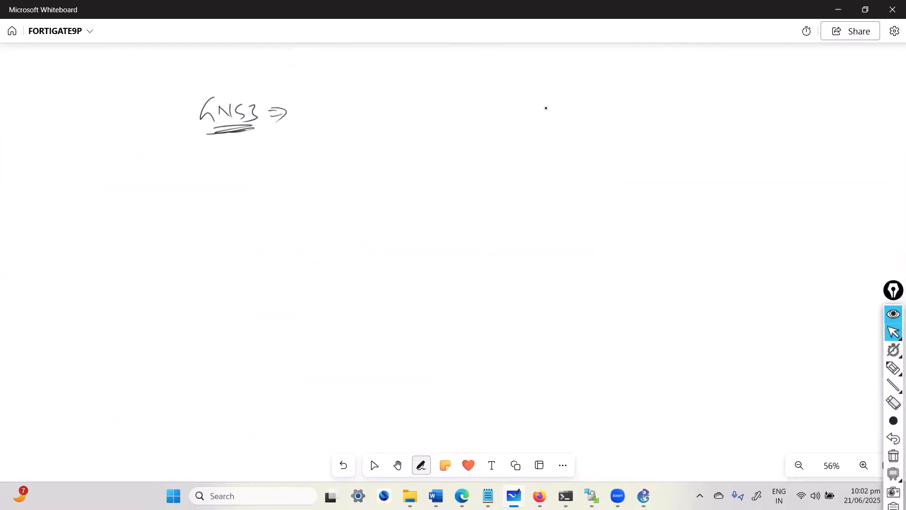
{"action": "left_click_drag", "start_coordinate": [322, 111], "coordinate": [405, 117]}
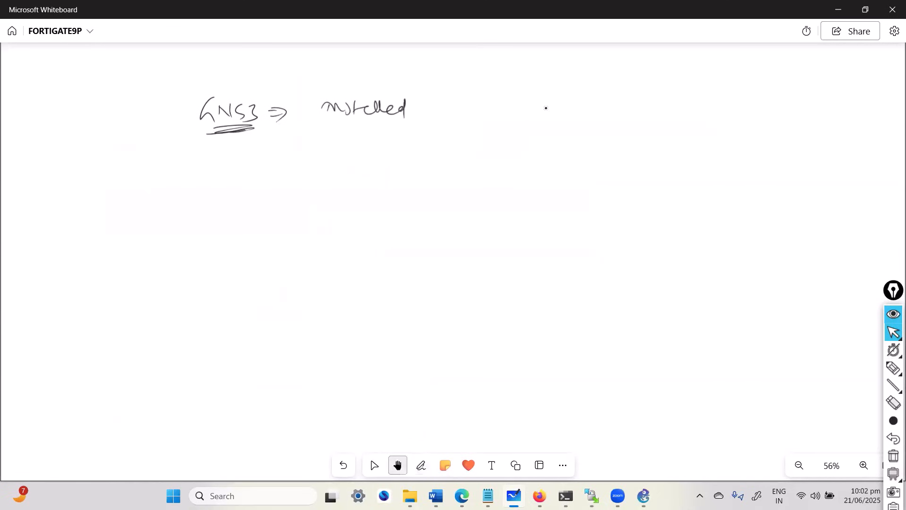
{"action": "left_click", "coordinate": [643, 494]}
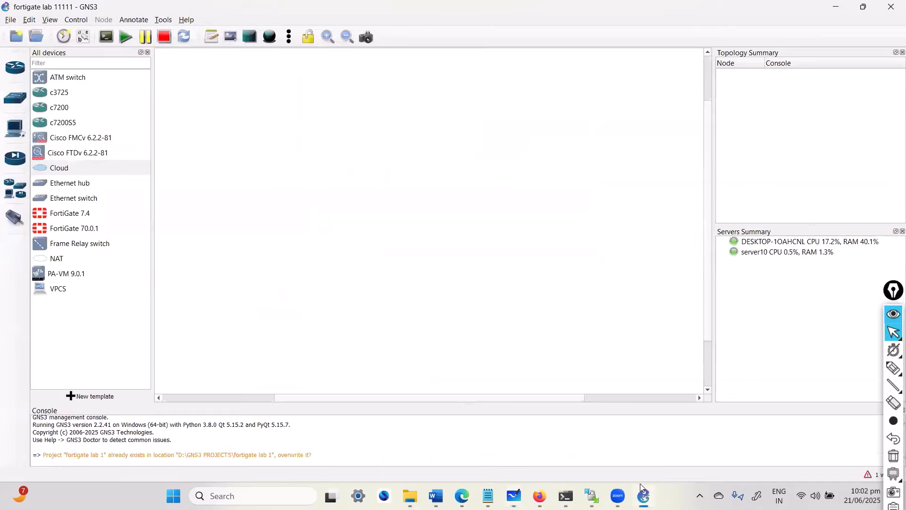
{"action": "left_click", "coordinate": [642, 488]}
{"action": "left_click_drag", "start_coordinate": [297, 104], "coordinate": [298, 113]}
{"action": "left_click_drag", "start_coordinate": [301, 101], "coordinate": [301, 119]}
Handwrite the second list item "2) VM =>" with a tick, then glance at the GNS3 window.
{"action": "left_click_drag", "start_coordinate": [299, 133], "coordinate": [306, 146]}
{"action": "mouse_move", "coordinate": [309, 131]}
{"action": "left_mouse_down"}
{"action": "mouse_move", "coordinate": [310, 146]}
{"action": "mouse_move", "coordinate": [350, 131]}
{"action": "left_mouse_up"}
{"action": "left_click_drag", "start_coordinate": [354, 134], "coordinate": [372, 146]}
{"action": "mouse_move", "coordinate": [385, 139]}
{"action": "left_mouse_down"}
{"action": "mouse_move", "coordinate": [389, 151]}
{"action": "mouse_move", "coordinate": [419, 140]}
{"action": "left_mouse_up"}
{"action": "key", "text": "alt+Tab"}
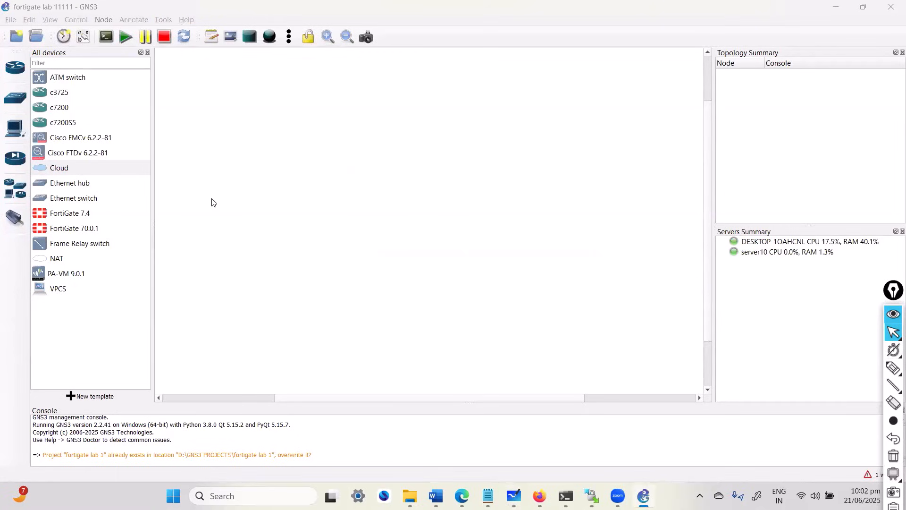
{"action": "key", "text": "alt+Tab"}
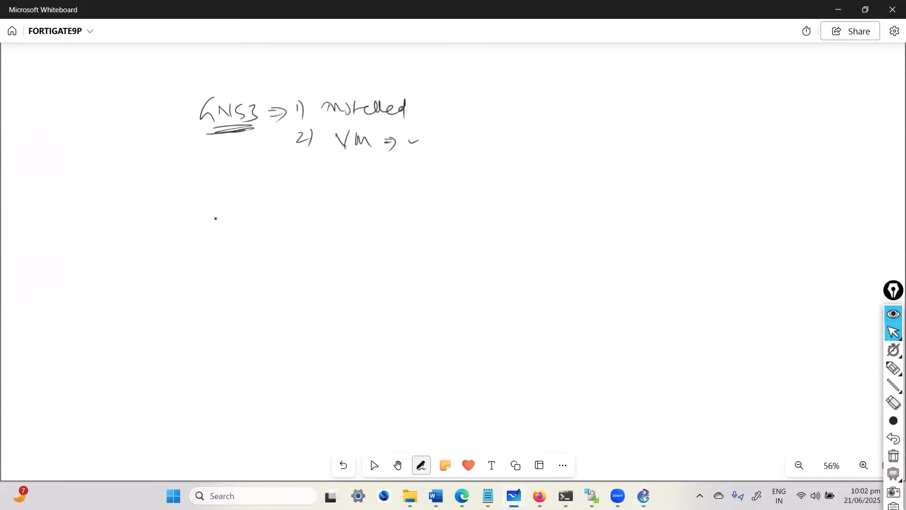
Handwrite the third list item "3) Image-upload => / Appliance =>" below the VM item.
{"action": "left_click_drag", "start_coordinate": [299, 169], "coordinate": [299, 184]}
{"action": "mouse_move", "coordinate": [309, 169]}
{"action": "left_mouse_down"}
{"action": "mouse_move", "coordinate": [310, 187]}
{"action": "mouse_move", "coordinate": [363, 175]}
{"action": "mouse_move", "coordinate": [384, 185]}
{"action": "mouse_move", "coordinate": [422, 168]}
{"action": "mouse_move", "coordinate": [433, 176]}
{"action": "mouse_move", "coordinate": [465, 173]}
{"action": "mouse_move", "coordinate": [474, 199]}
{"action": "left_mouse_up"}
{"action": "mouse_move", "coordinate": [492, 168]}
{"action": "left_mouse_down"}
{"action": "mouse_move", "coordinate": [521, 178]}
{"action": "mouse_move", "coordinate": [579, 174]}
{"action": "mouse_move", "coordinate": [572, 179]}
{"action": "left_mouse_up"}
Switch to GNS3 and open its Preferences.
{"action": "key", "text": "alt+Tab"}
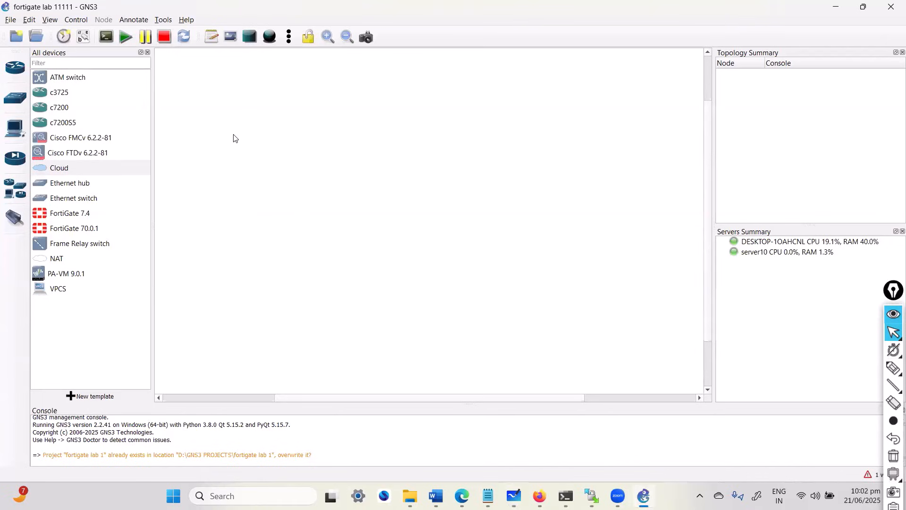
{"action": "key", "text": "alt+Tab"}
{"action": "key", "text": "alt+Tab"}
{"action": "left_click", "coordinate": [31, 21]}
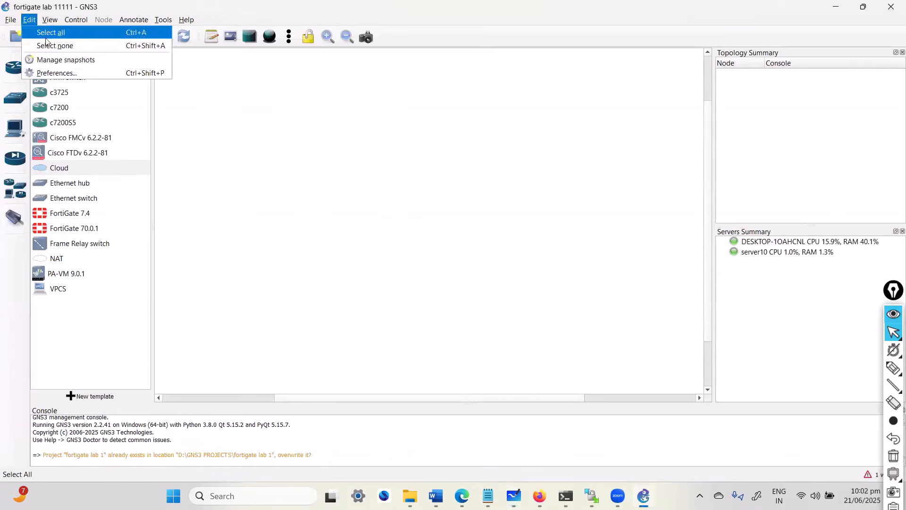
{"action": "left_click", "coordinate": [60, 73]}
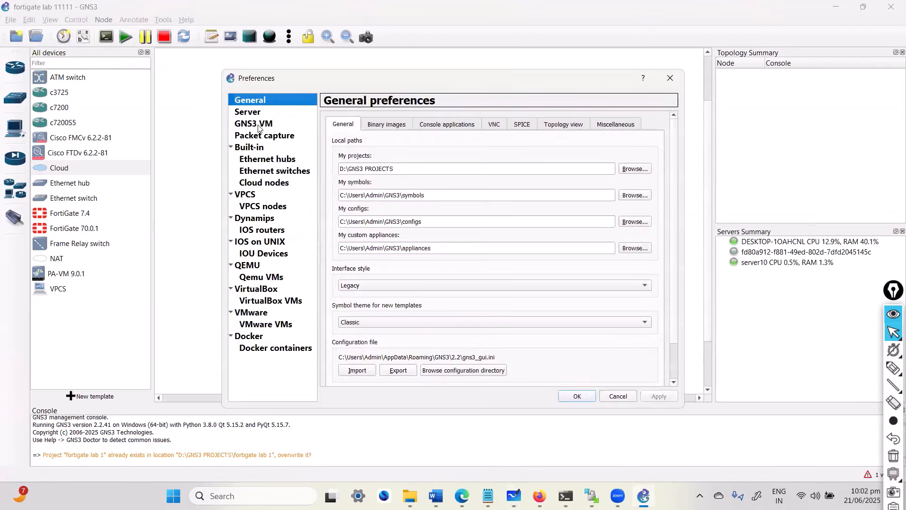
Search Windows for VMware and launch VMware Workstation Pro.
{"action": "key", "text": "super"}
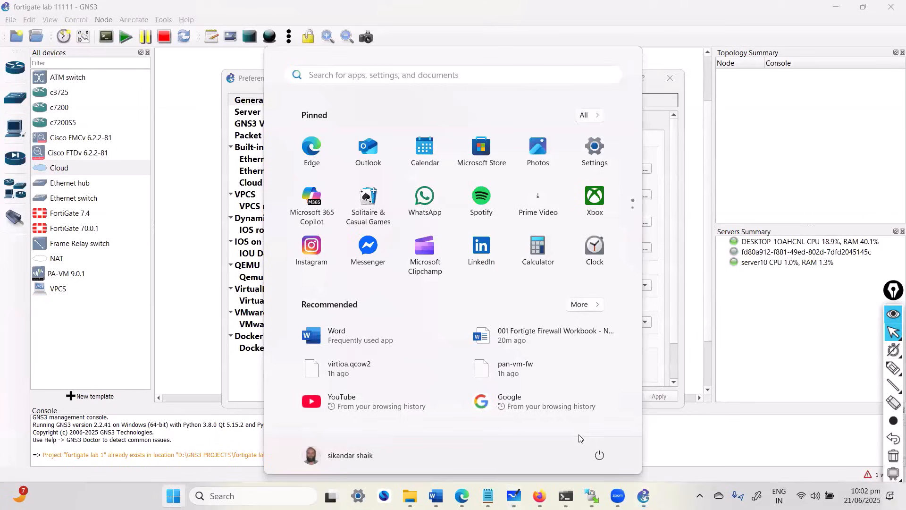
{"action": "type", "text": "win"}
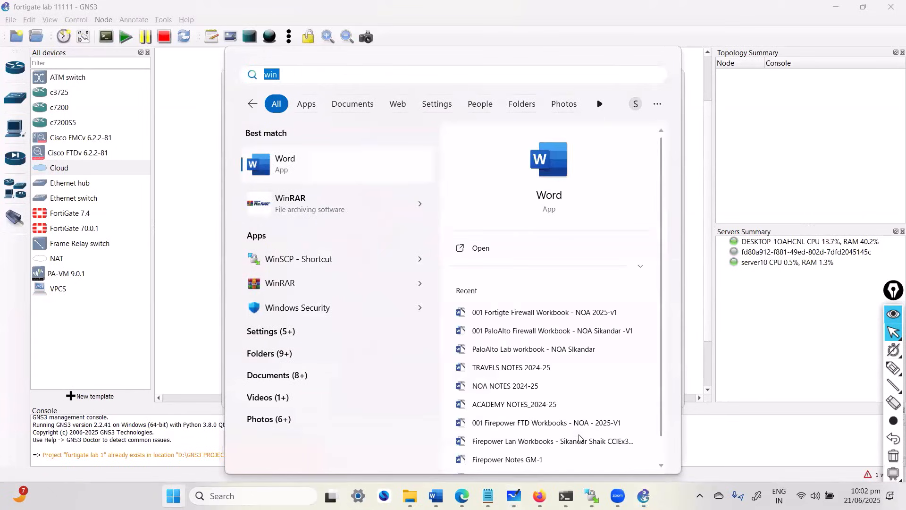
{"action": "type", "text": "dows s"}
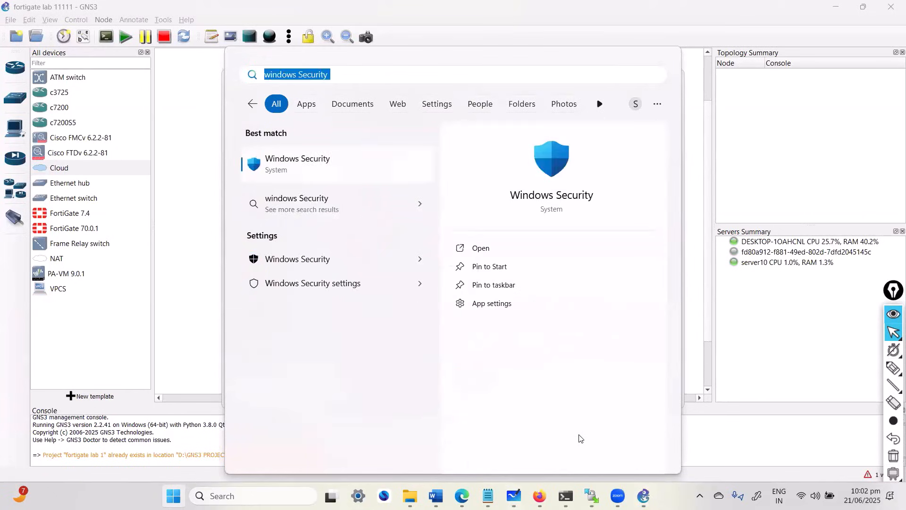
{"action": "type", "text": "vmware"}
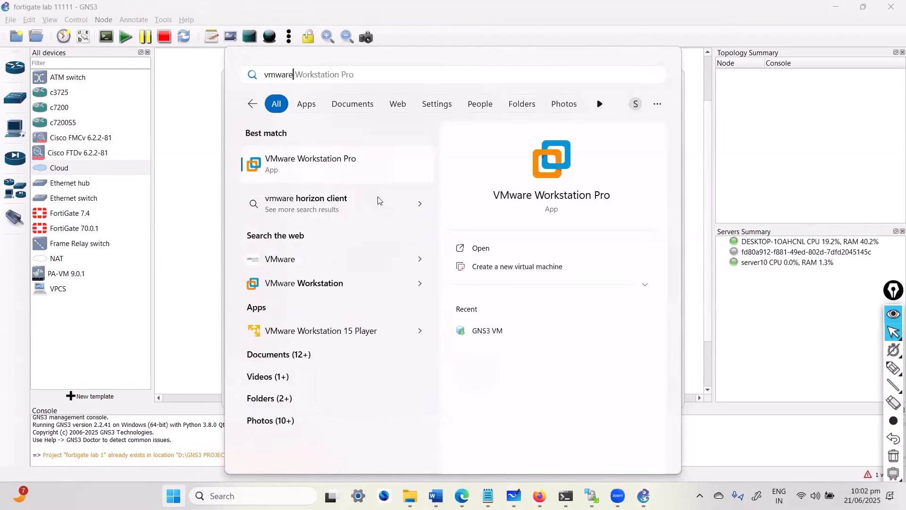
{"action": "left_click", "coordinate": [330, 169]}
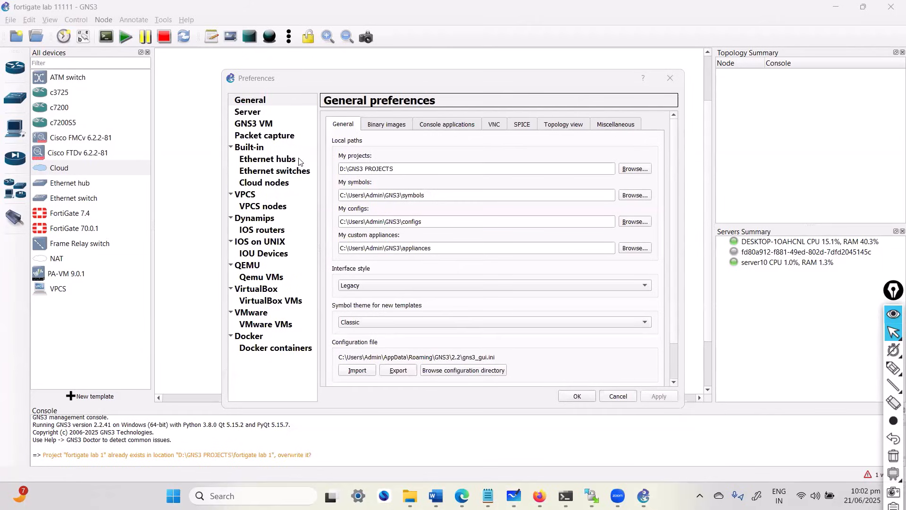
Examine the GNS3 VM preferences, including virtualization engine and RAM, and view the Windows 10 x64 machine in VMware Workstation.
{"action": "left_click", "coordinate": [256, 124]}
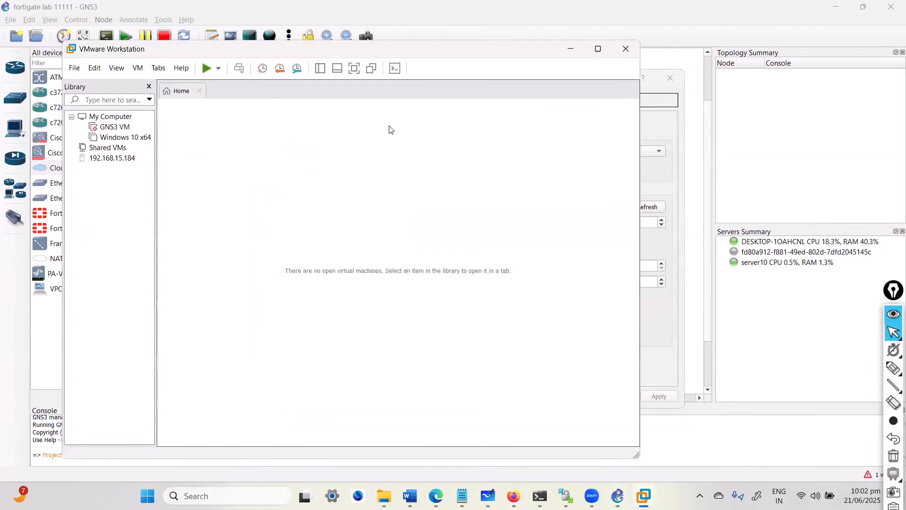
{"action": "left_click", "coordinate": [122, 138]}
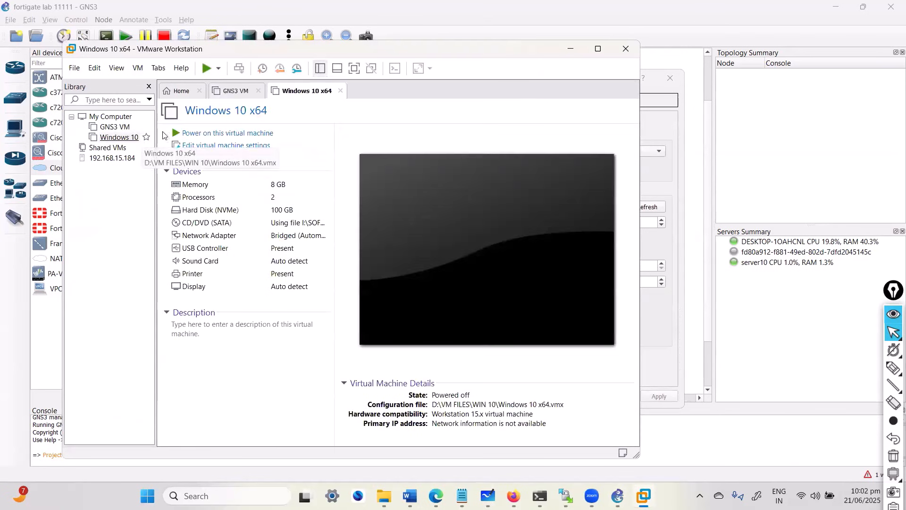
{"action": "left_click", "coordinate": [571, 49]}
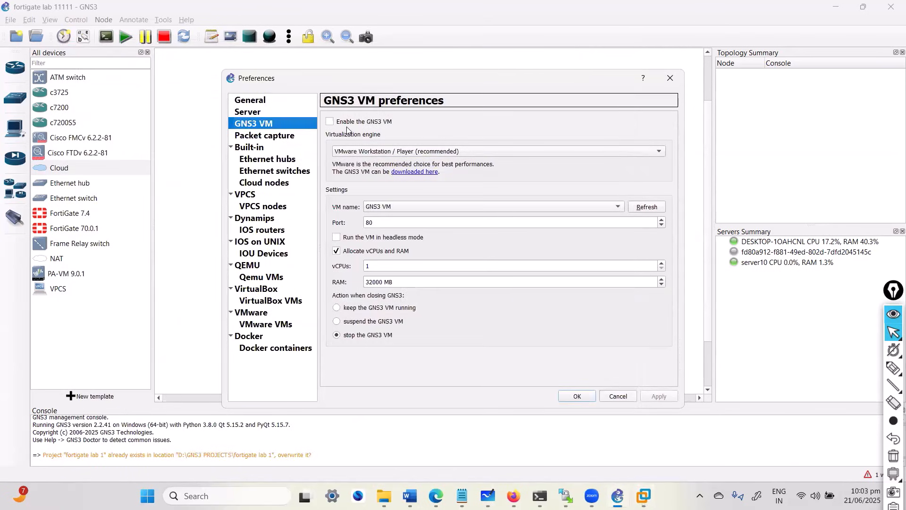
{"action": "left_click", "coordinate": [362, 151]}
{"action": "left_click", "coordinate": [361, 152]}
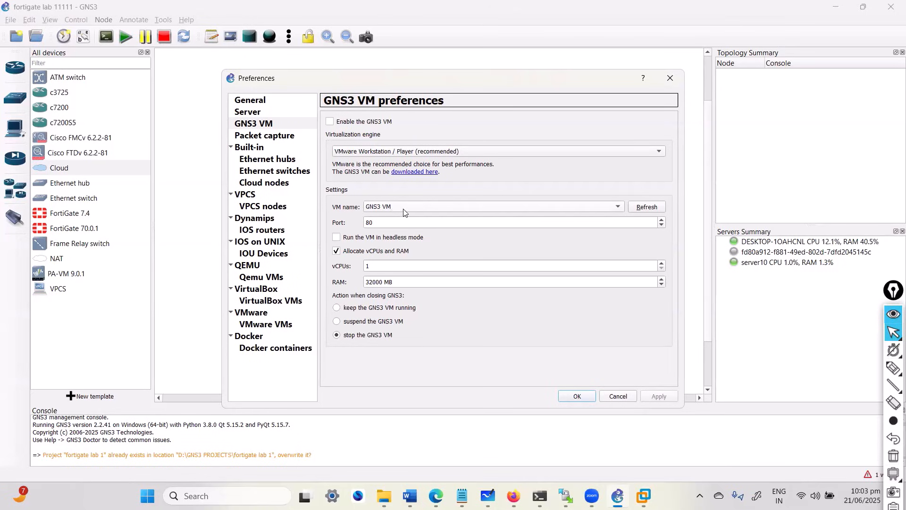
{"action": "left_click", "coordinate": [404, 281]}
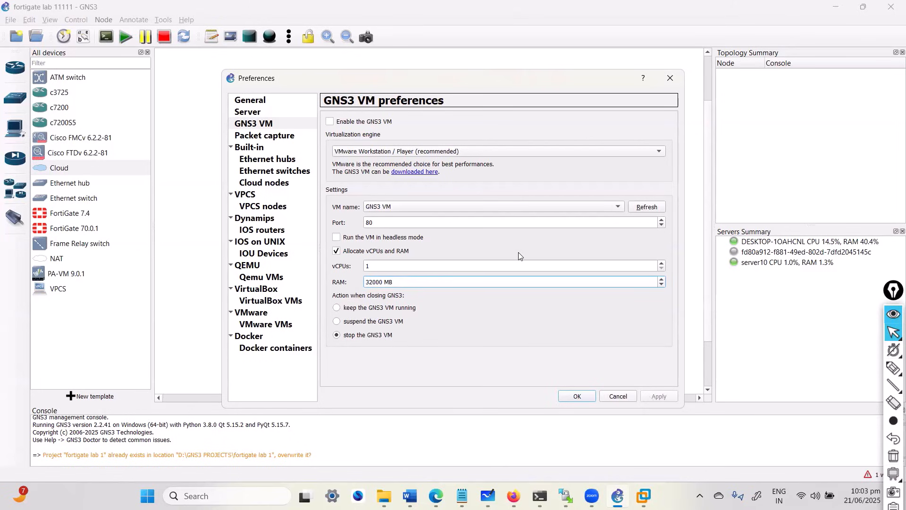
Show the remote servers list in the GNS3 server preferences.
{"action": "left_click", "coordinate": [263, 112]}
{"action": "left_click", "coordinate": [396, 123]}
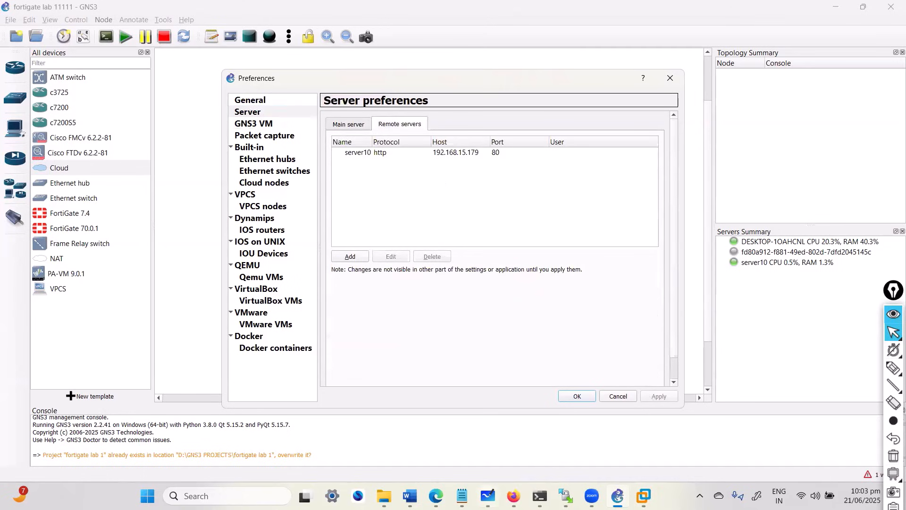
Switch to VMware ESXi in Firefox, minimize the eve-ng console and open the console of GNS3 VM - 2.2.4.1.
{"action": "key", "text": "alt+Tab"}
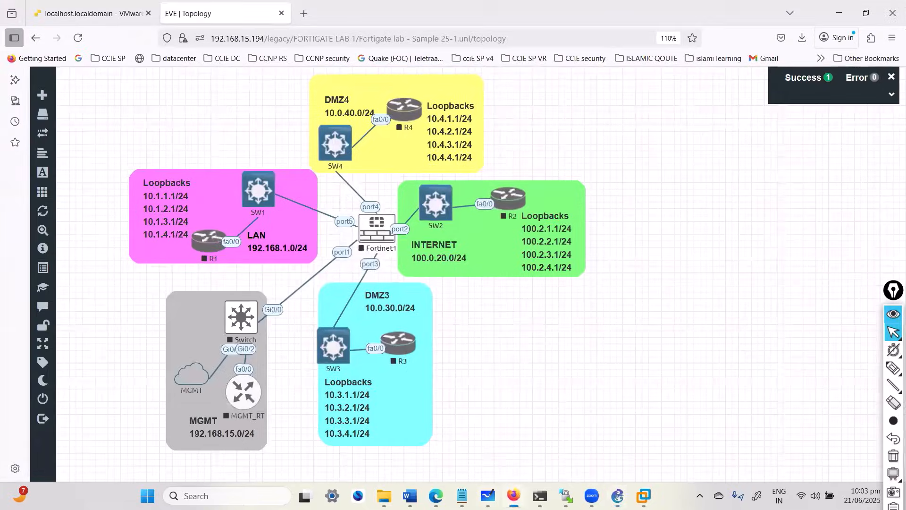
{"action": "left_click", "coordinate": [107, 13]}
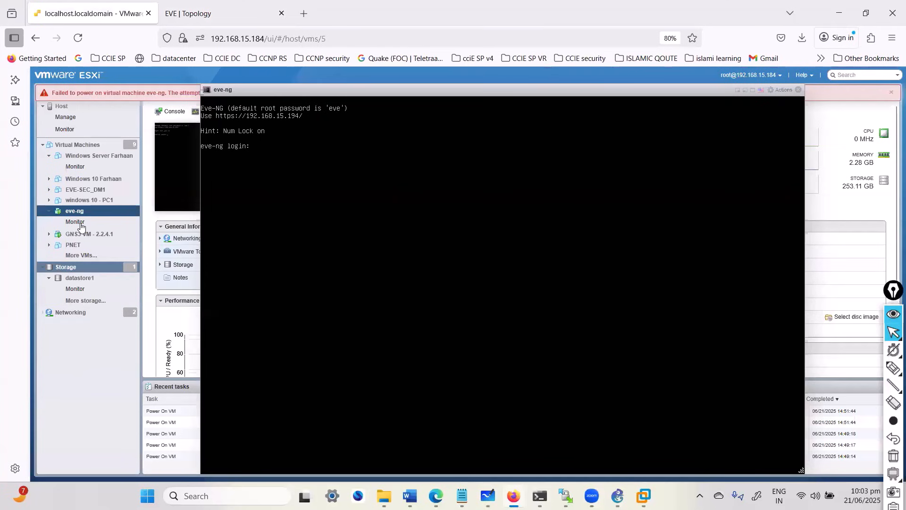
{"action": "left_click", "coordinate": [88, 236]}
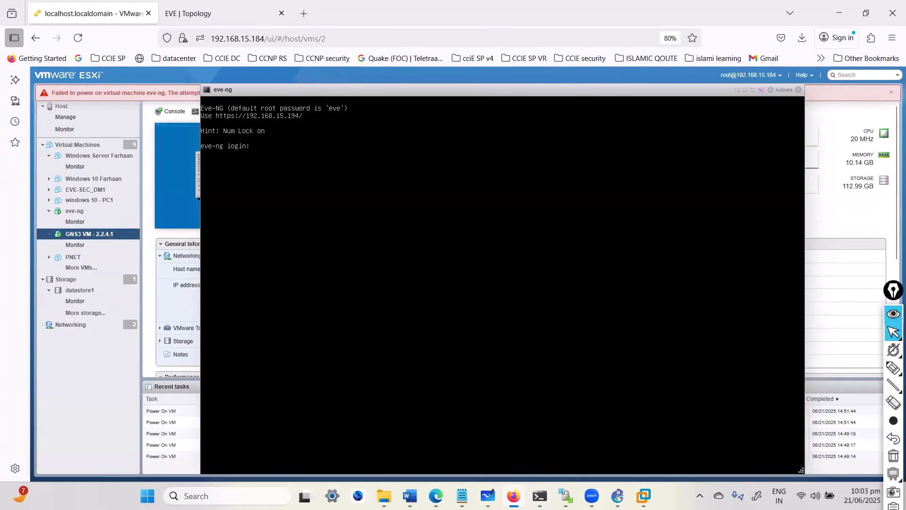
{"action": "left_click", "coordinate": [738, 90]}
{"action": "left_click", "coordinate": [207, 172]}
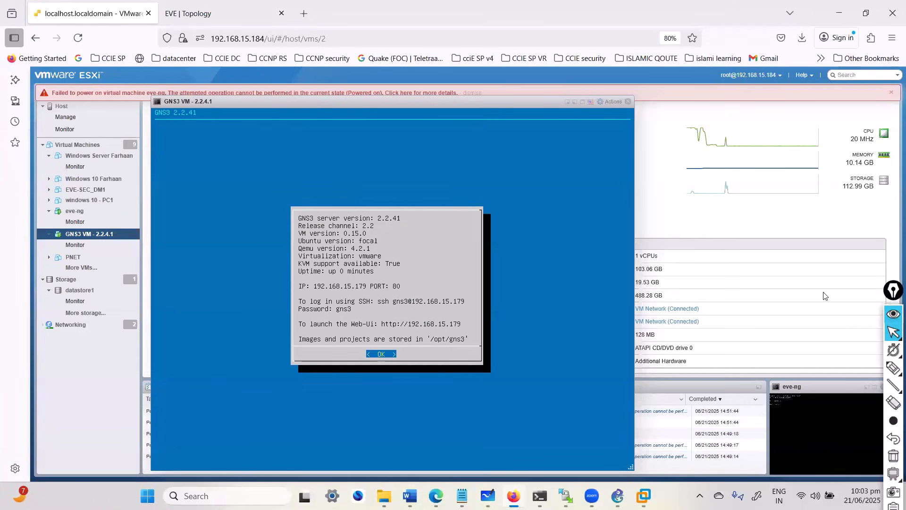
Draw a temporary pen outline around the IP and port line in the GNS3 VM console, then clear it.
{"action": "left_click", "coordinate": [894, 367]}
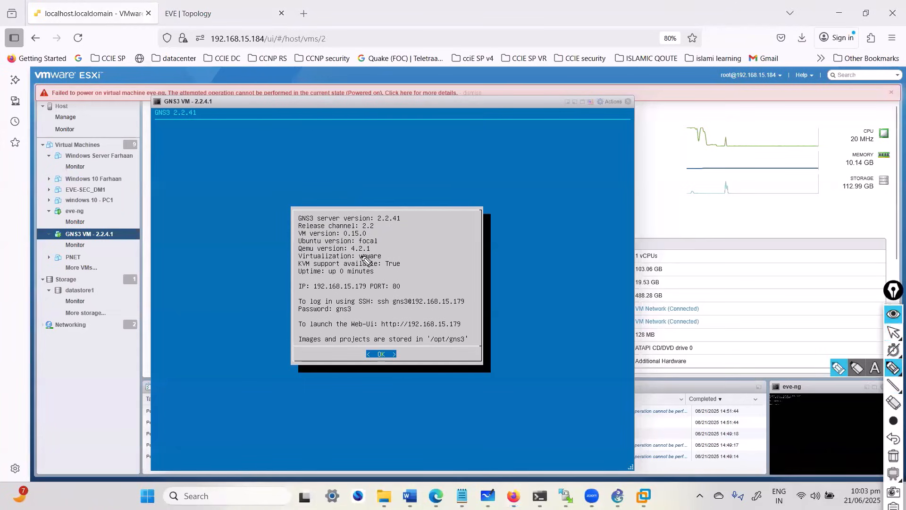
{"action": "mouse_move", "coordinate": [340, 305]}
{"action": "left_mouse_down"}
{"action": "mouse_move", "coordinate": [394, 280]}
{"action": "mouse_move", "coordinate": [279, 274]}
{"action": "left_mouse_up"}
{"action": "left_click_drag", "start_coordinate": [285, 304], "coordinate": [355, 306]}
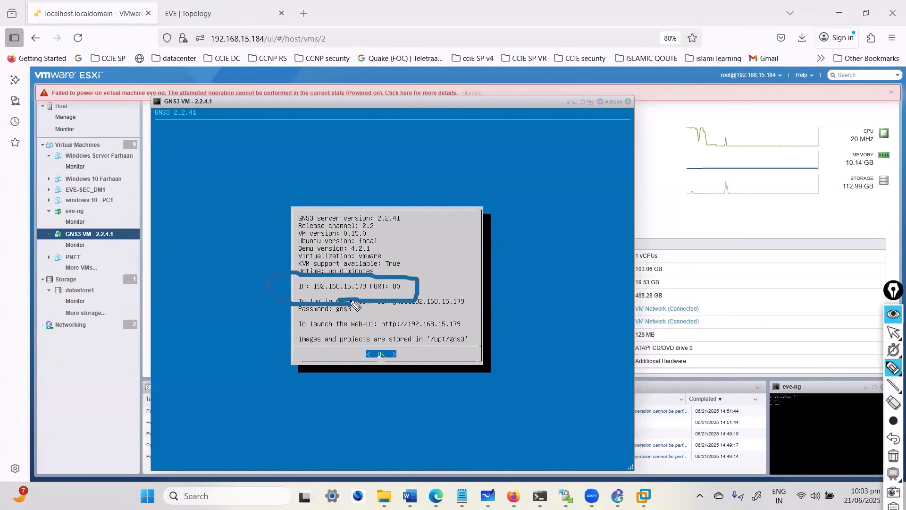
{"action": "key", "text": "ctrl+shift+7"}
{"action": "key", "text": "ctrl+shift+2"}
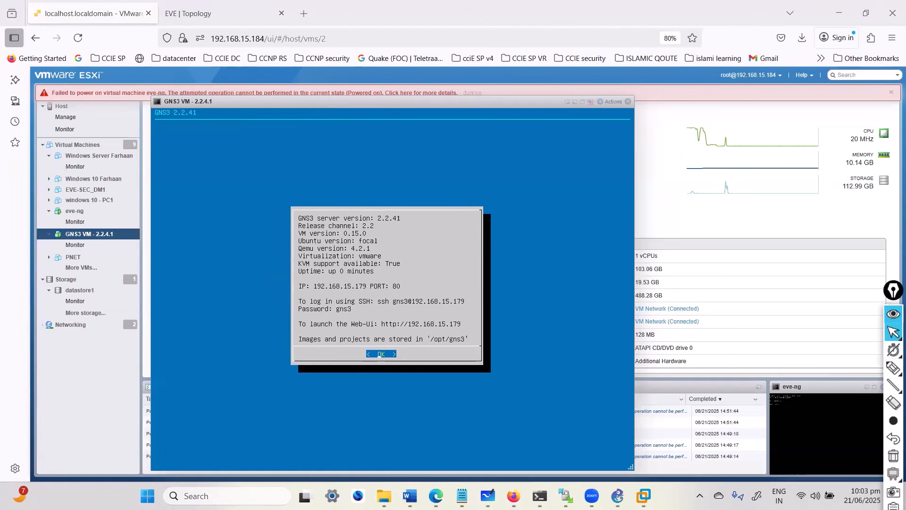
Switch back to the remote servers list in the GNS3 preferences.
{"action": "key", "text": "alt+Tab"}
{"action": "key", "text": "alt+Tab"}
{"action": "key", "text": "alt+Tab"}
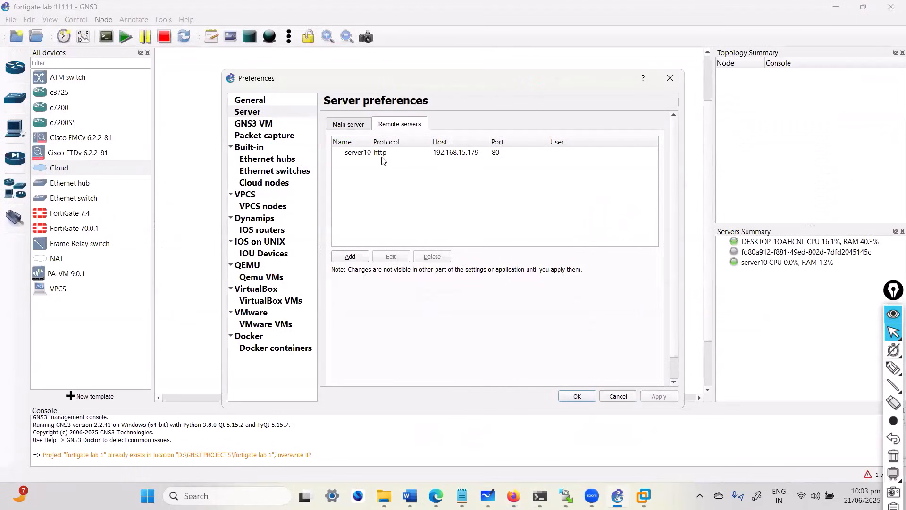
{"action": "left_click", "coordinate": [349, 256]}
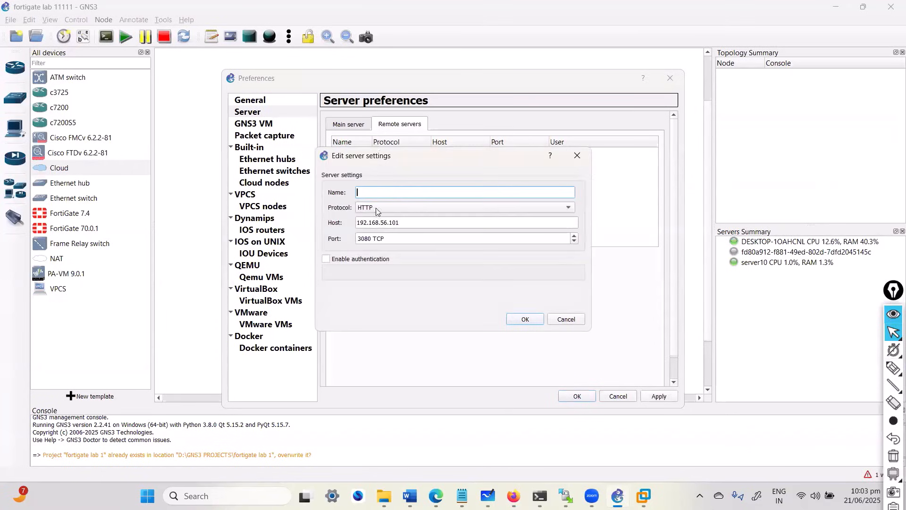
{"action": "type", "text": "server"}
{"action": "left_click", "coordinate": [390, 236]}
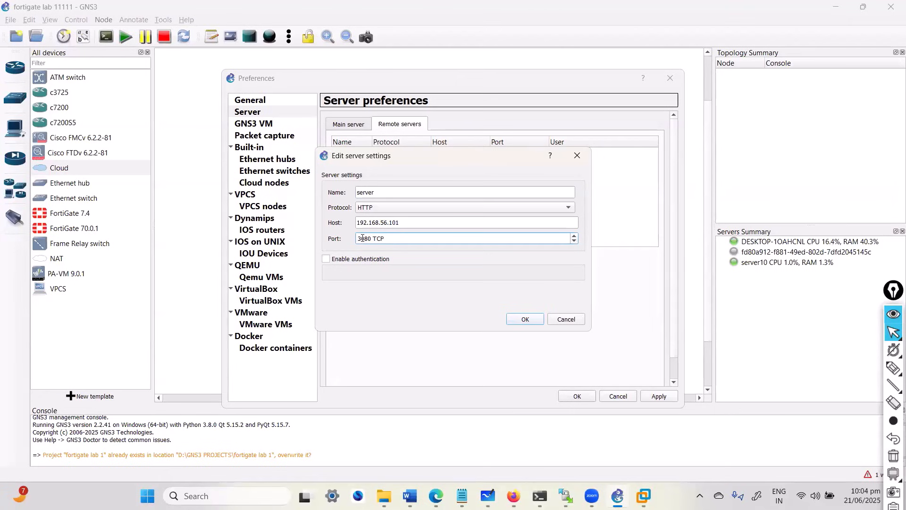
{"action": "left_click", "coordinate": [563, 319]}
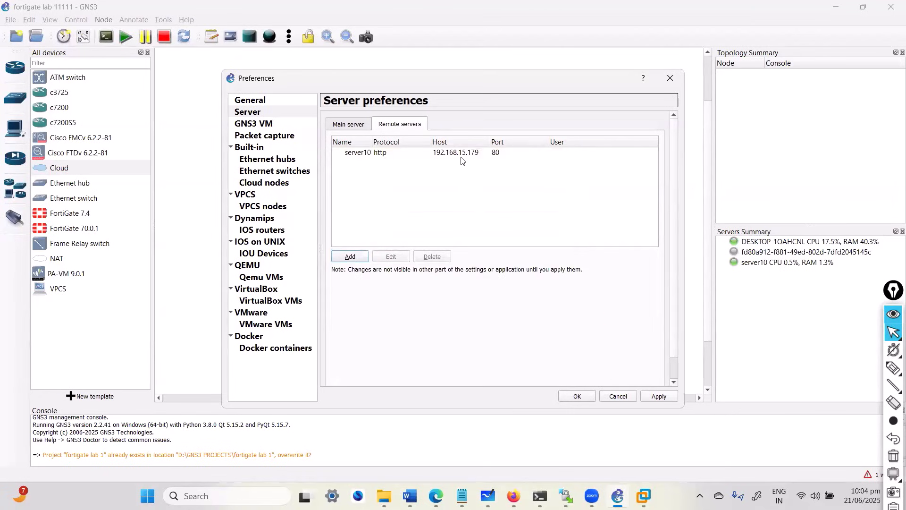
Close the GNS3 preferences without saving and select server10 in the servers summary.
{"action": "left_click", "coordinate": [617, 395]}
{"action": "left_click", "coordinate": [465, 265]}
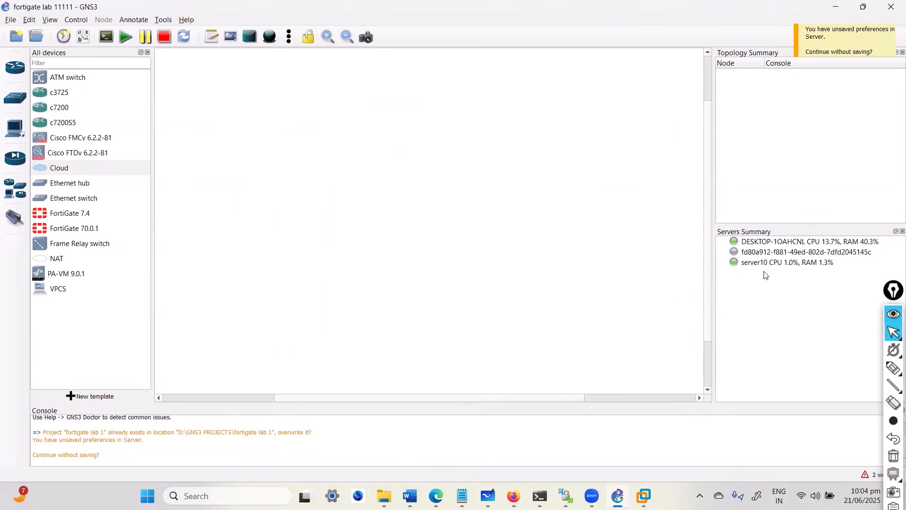
{"action": "left_click", "coordinate": [765, 266]}
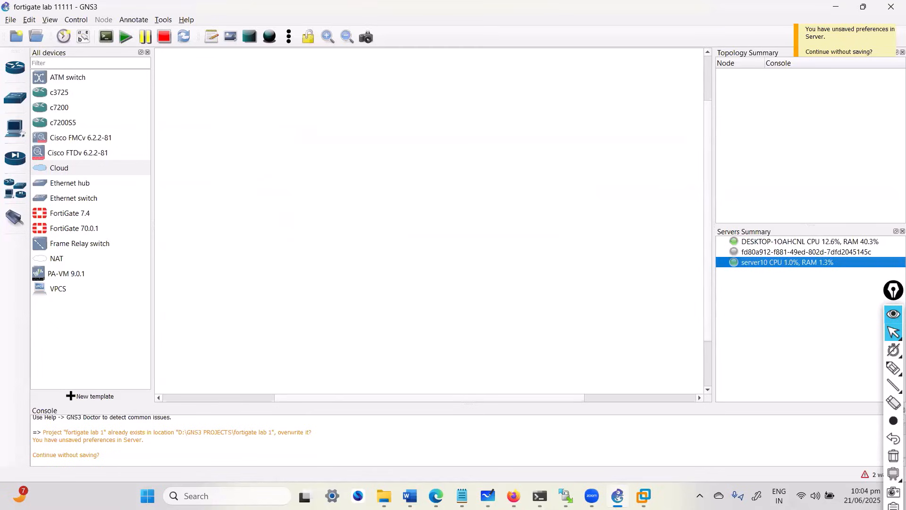
Switch back to the handwritten GNS3 notes in Microsoft Whiteboard.
{"action": "left_click", "coordinate": [488, 496]}
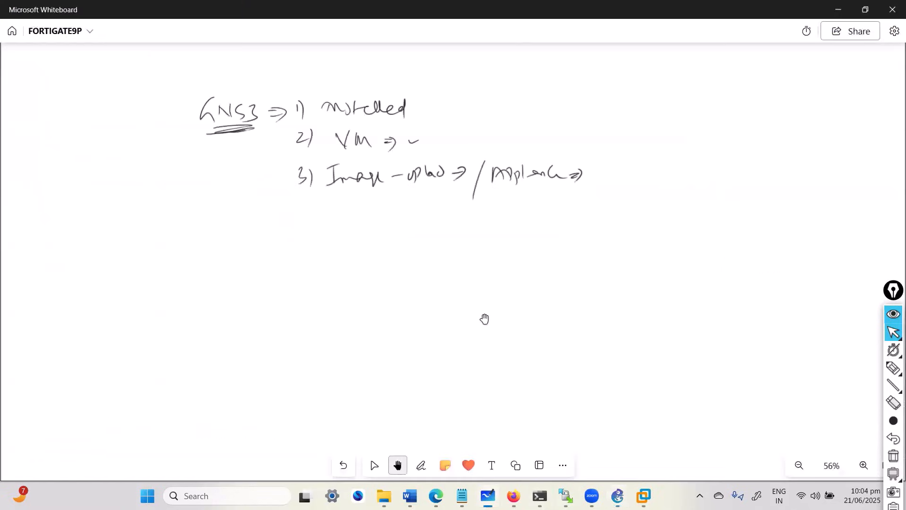
Handwrite "local PC /" beside the VM item, link it with a line and underline it twice.
{"action": "left_click_drag", "start_coordinate": [399, 145], "coordinate": [457, 131]}
{"action": "left_click_drag", "start_coordinate": [464, 121], "coordinate": [501, 126]}
{"action": "left_click_drag", "start_coordinate": [507, 114], "coordinate": [507, 117]}
{"action": "left_click_drag", "start_coordinate": [526, 110], "coordinate": [534, 133]}
{"action": "left_click_drag", "start_coordinate": [484, 135], "coordinate": [518, 130]}
{"action": "left_click_drag", "start_coordinate": [481, 142], "coordinate": [518, 137]}
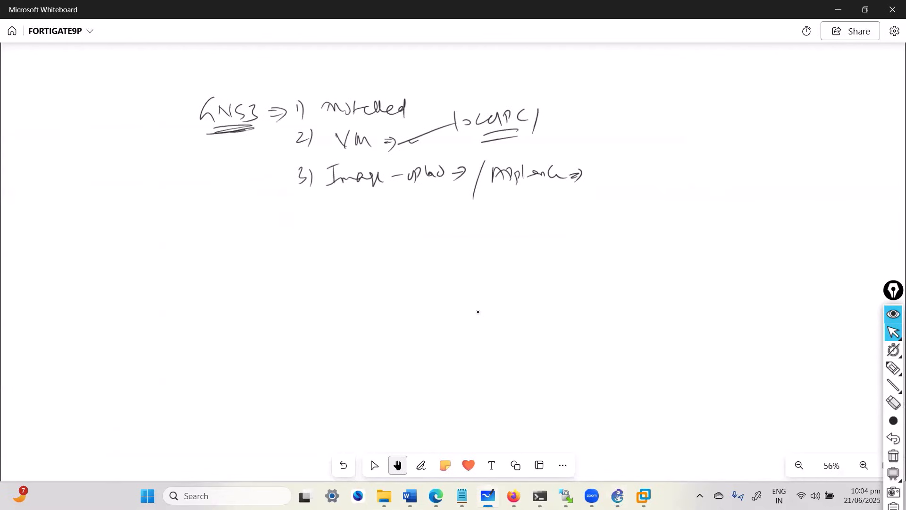
Handwrite "Remote" after "local PC", then underline, tick and circle it with an arrow pointing down at it.
{"action": "left_click_drag", "start_coordinate": [545, 105], "coordinate": [539, 129]}
{"action": "mouse_move", "coordinate": [553, 104]}
{"action": "left_mouse_down"}
{"action": "mouse_move", "coordinate": [550, 121]}
{"action": "mouse_move", "coordinate": [608, 112]}
{"action": "mouse_move", "coordinate": [616, 123]}
{"action": "left_mouse_up"}
{"action": "left_click_drag", "start_coordinate": [585, 132], "coordinate": [649, 108]}
{"action": "left_click_drag", "start_coordinate": [562, 132], "coordinate": [604, 128]}
{"action": "left_click_drag", "start_coordinate": [579, 80], "coordinate": [585, 101]}
{"action": "mouse_move", "coordinate": [581, 100]}
{"action": "left_mouse_down"}
{"action": "mouse_move", "coordinate": [593, 98]}
{"action": "mouse_move", "coordinate": [540, 108]}
{"action": "left_mouse_up"}
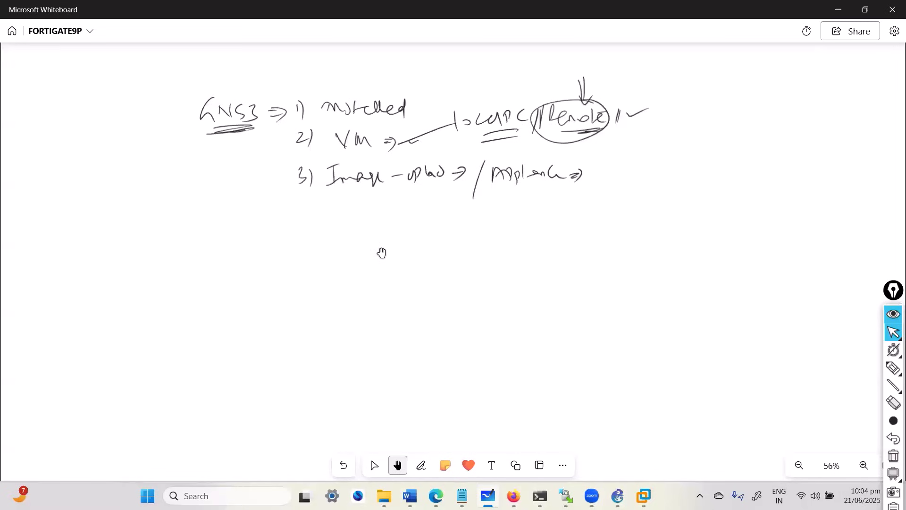
Circle the handwritten "local PC" and draw a downward arrow above it.
{"action": "mouse_move", "coordinate": [511, 98]}
{"action": "left_mouse_down"}
{"action": "mouse_move", "coordinate": [474, 146]}
{"action": "mouse_move", "coordinate": [493, 101]}
{"action": "left_mouse_up"}
{"action": "left_click_drag", "start_coordinate": [490, 71], "coordinate": [494, 103]}
{"action": "mouse_move", "coordinate": [492, 98]}
{"action": "left_mouse_down"}
{"action": "mouse_move", "coordinate": [501, 96]}
{"action": "mouse_move", "coordinate": [494, 101]}
{"action": "left_mouse_up"}
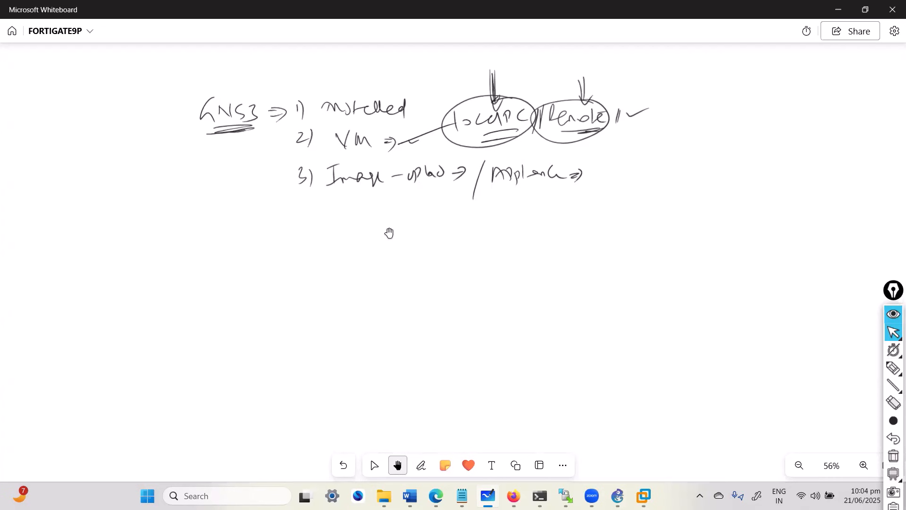
Switch to Firefox and open Google in a new tab.
{"action": "key", "text": "alt+Tab"}
{"action": "key", "text": "alt+Tab"}
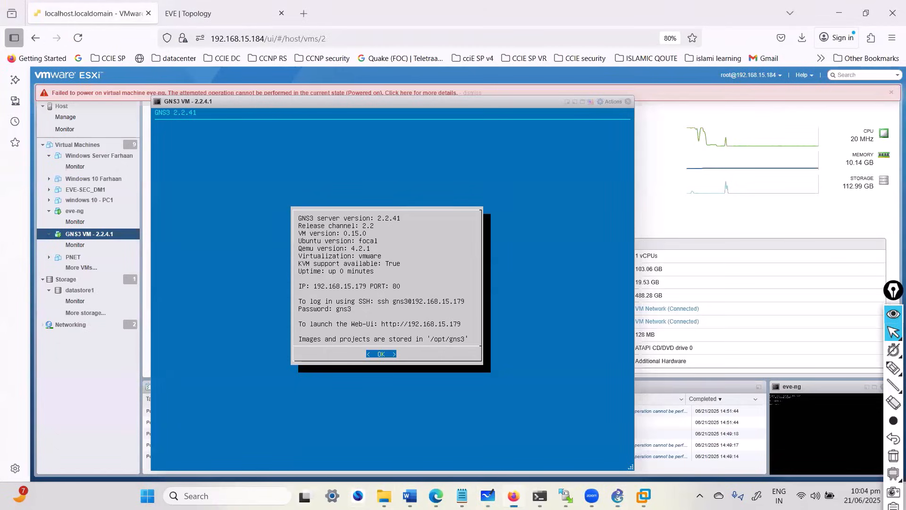
{"action": "left_click", "coordinate": [303, 13]}
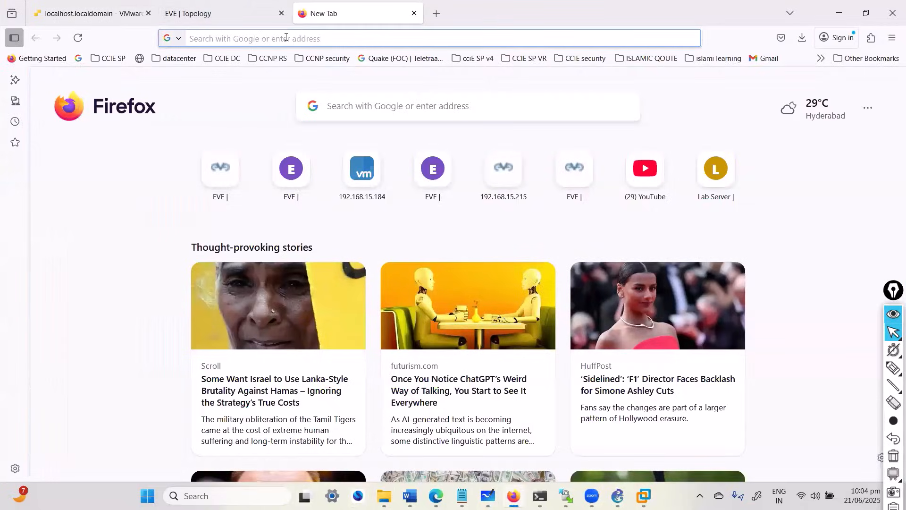
{"action": "type", "text": "goog"}
{"action": "key", "text": "Return"}
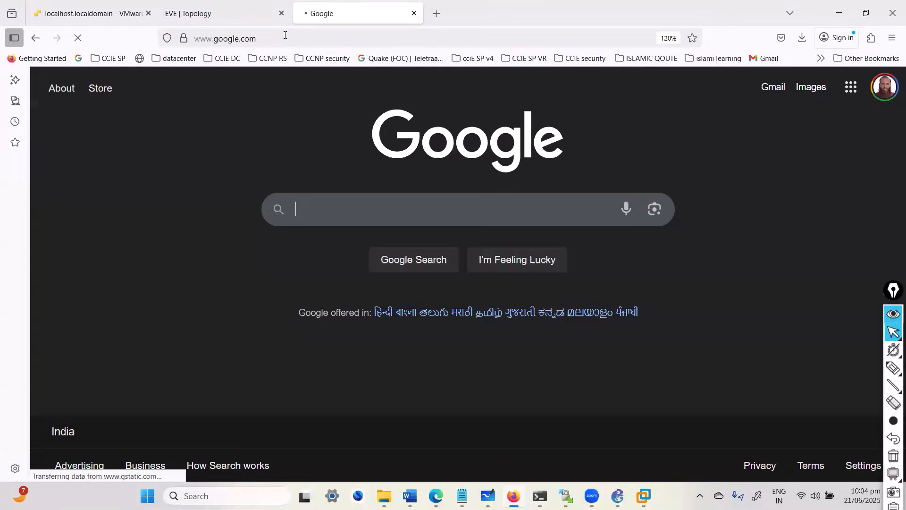
Search Google for "fortigate gns3 appliance download".
{"action": "type", "text": "fortiate"}
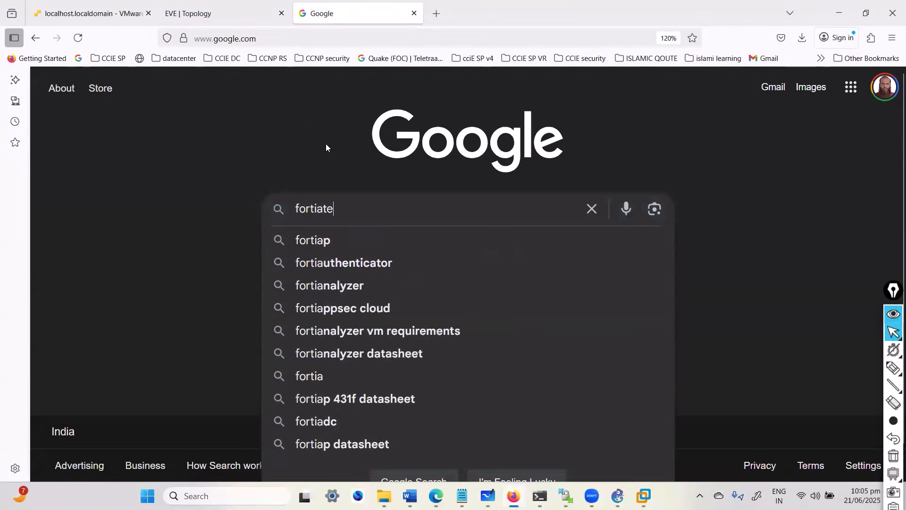
{"action": "type", "text": "ca"}
{"action": "key", "text": "BackSpace"}
{"action": "key", "text": "BackSpace"}
{"action": "key", "text": "BackSpace"}
{"action": "key", "text": "BackSpace"}
{"action": "key", "text": "BackSpace"}
{"action": "key", "text": "BackSpace"}
{"action": "key", "text": "BackSpace"}
{"action": "key", "text": "BackSpace"}
{"action": "key", "text": "BackSpace"}
{"action": "key", "text": "BackSpace"}
{"action": "key", "text": "BackSpace"}
{"action": "type", "text": "ga"}
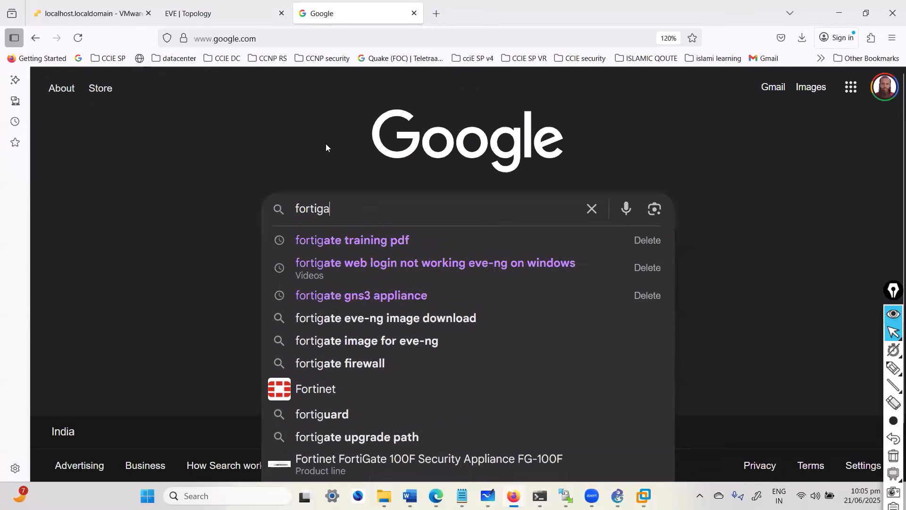
{"action": "type", "text": "te gns3 a"}
{"action": "key", "text": "Down"}
{"action": "key", "text": "Down"}
{"action": "key", "text": "Return"}
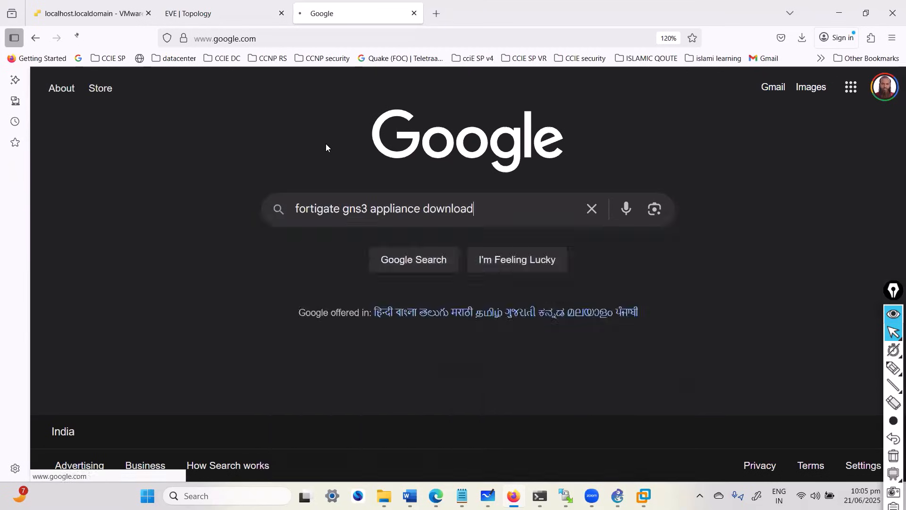
Open the FortiGate page of the GNS3 marketplace from the search results and download its appliance file.
{"action": "left_click", "coordinate": [126, 224]}
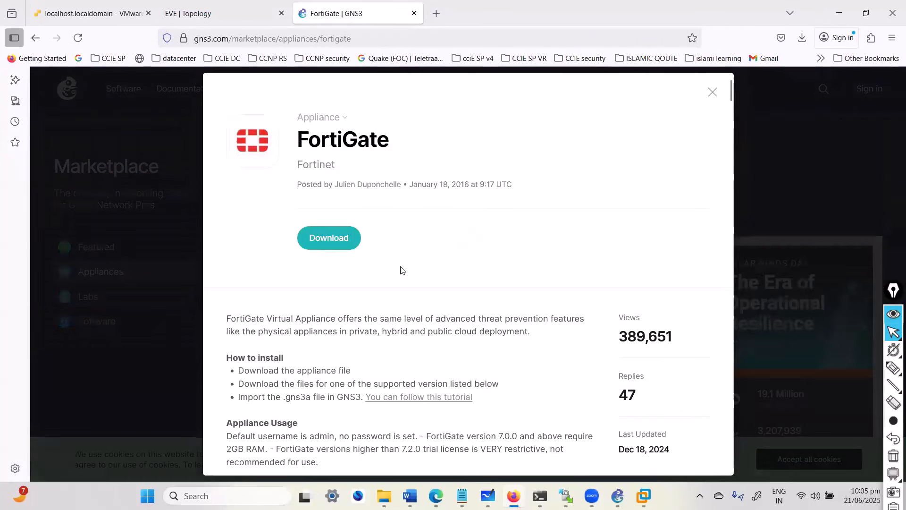
{"action": "left_click", "coordinate": [328, 243]}
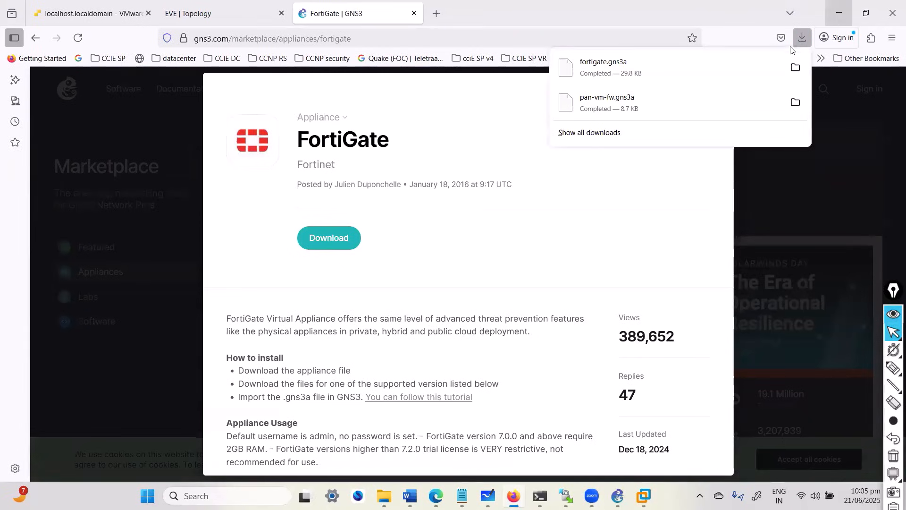
Return to GNS3 and import the fortigate appliance file from the Downloads folder.
{"action": "left_click", "coordinate": [839, 17]}
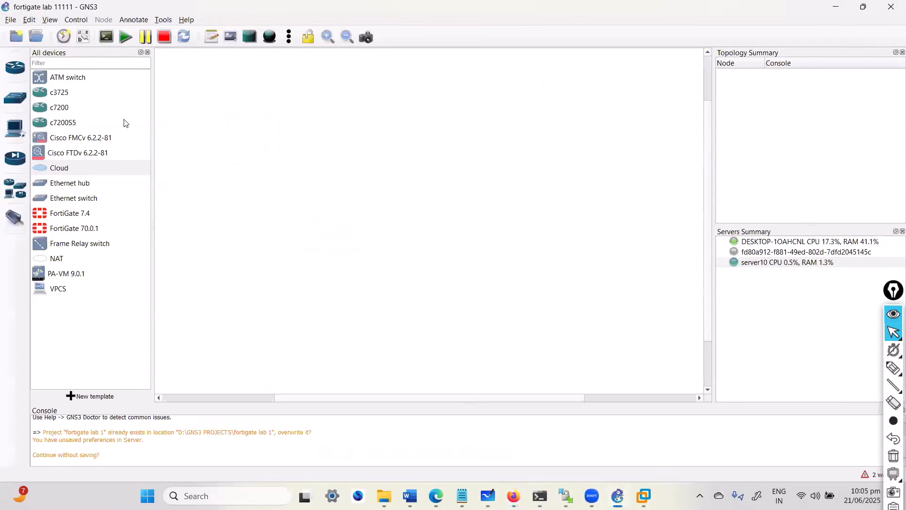
{"action": "left_click", "coordinate": [17, 22]}
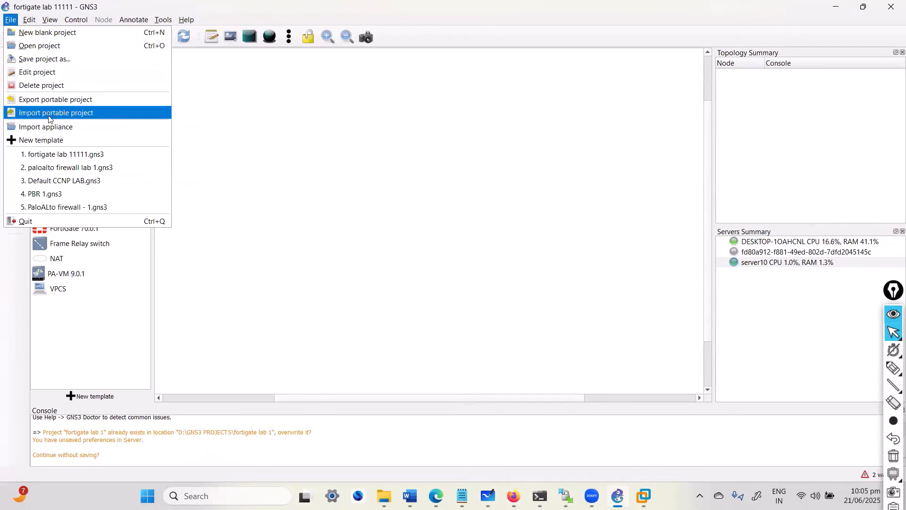
{"action": "left_click", "coordinate": [57, 127]}
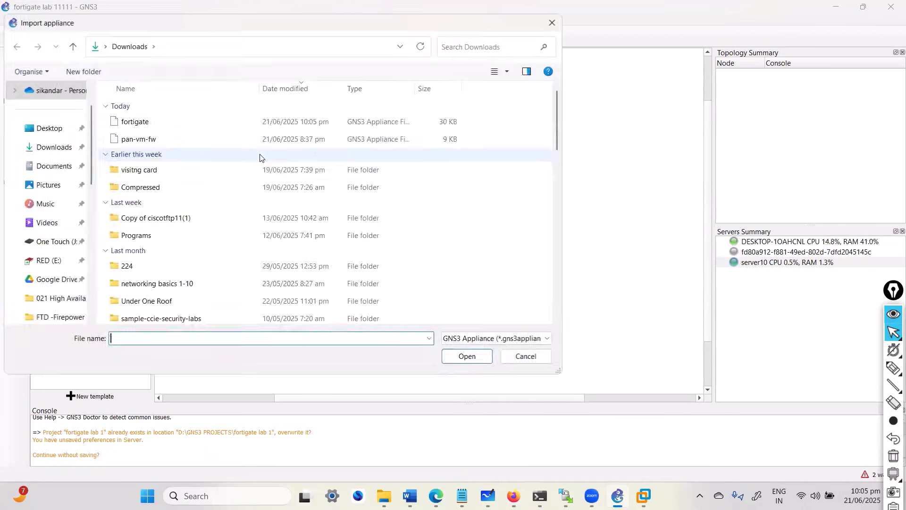
{"action": "double_click", "coordinate": [151, 123]}
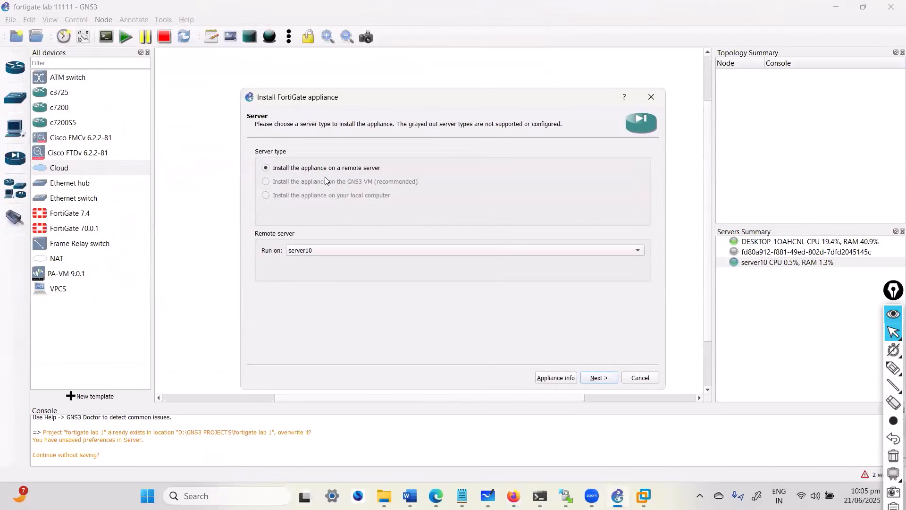
Draw a temporary pen underline beneath the GNS3 VM server type option, then clear it.
{"action": "left_click", "coordinate": [894, 368]}
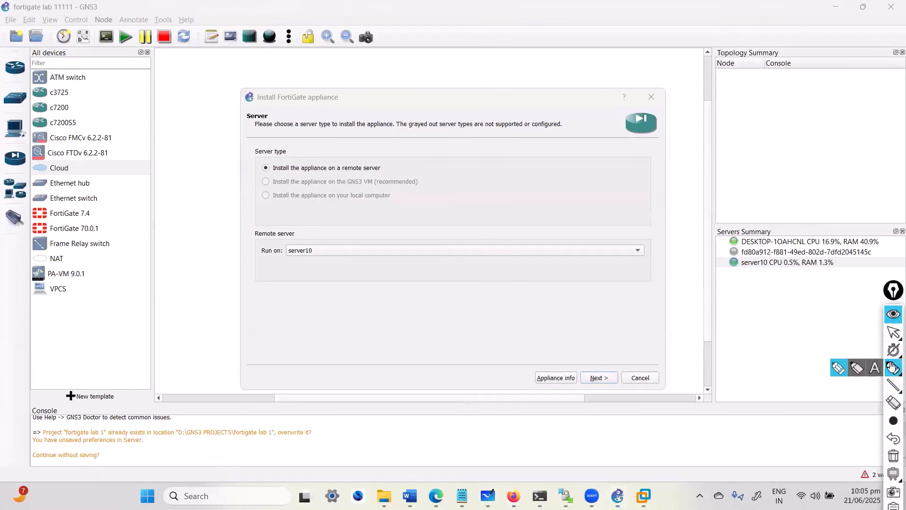
{"action": "left_click_drag", "start_coordinate": [335, 190], "coordinate": [432, 192]}
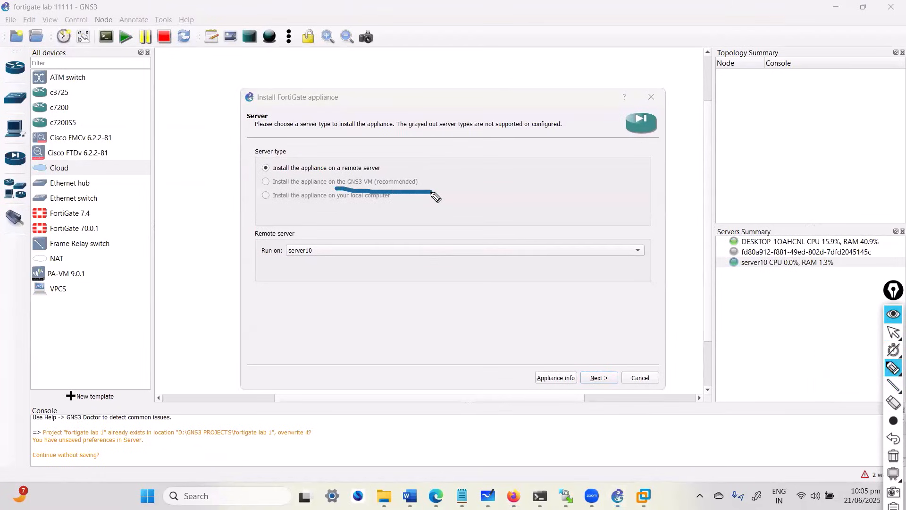
{"action": "key", "text": "Escape"}
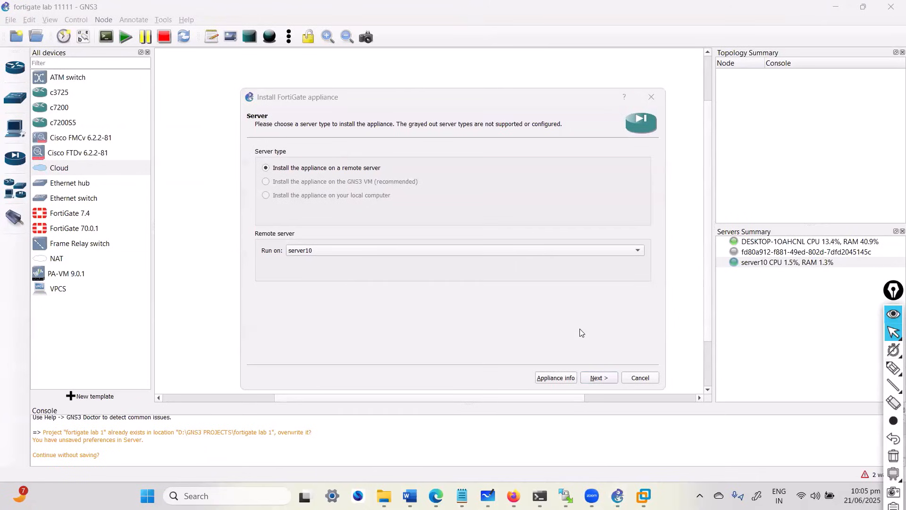
Accept remote server10 and the /bin/qemu-system-x86_64 (v4.2.1) Qemu binary, then look through the required FortiGate files.
{"action": "left_click", "coordinate": [604, 378]}
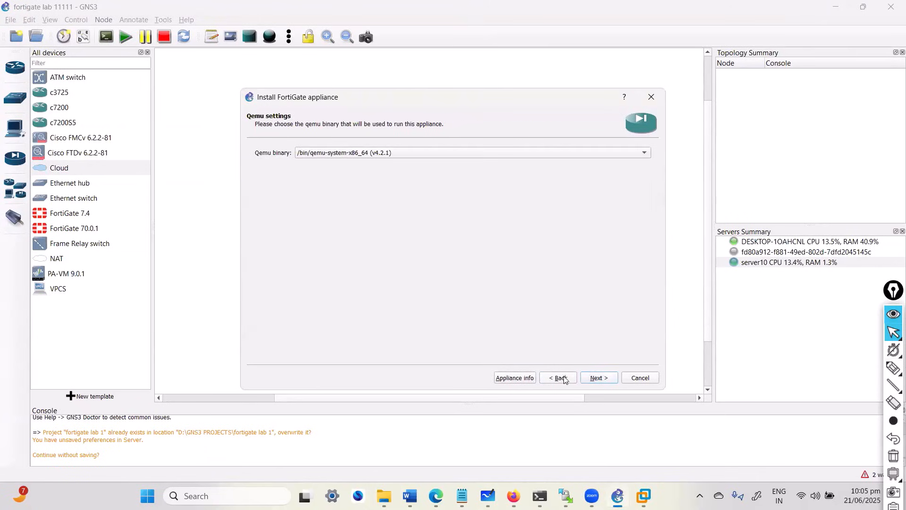
{"action": "left_click", "coordinate": [604, 380]}
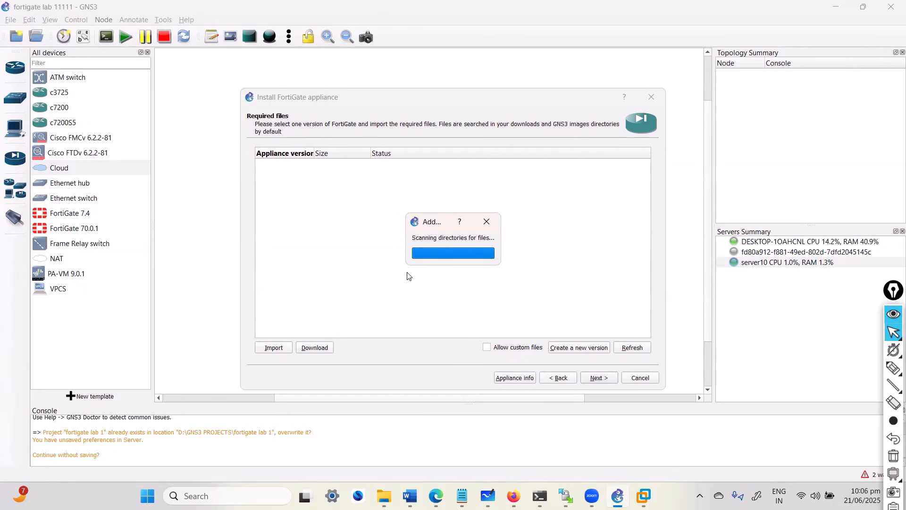
{"action": "scroll", "coordinate": [386, 288], "scroll_direction": "down", "scroll_amount": 17}
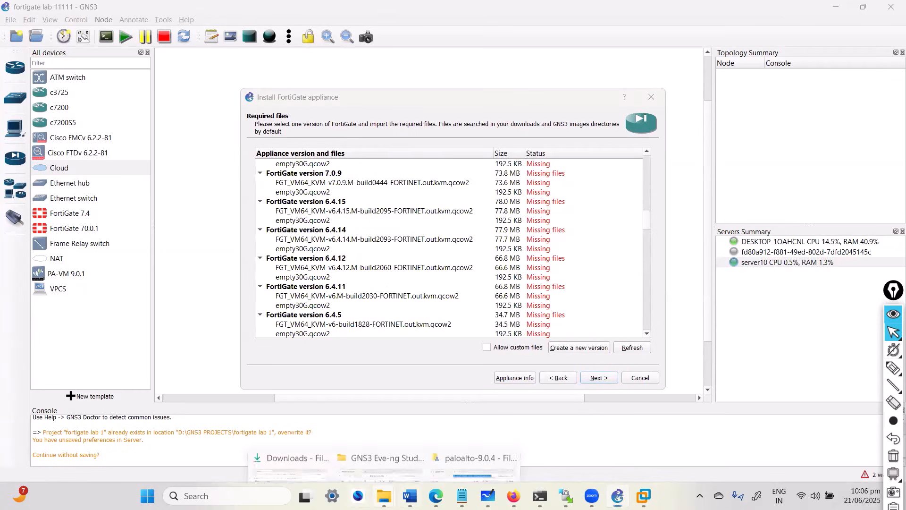
Switch to the GNS3 Eve-ng Students folder in File Explorer and open its Fortigate Firewall subfolder.
{"action": "left_click", "coordinate": [390, 439]}
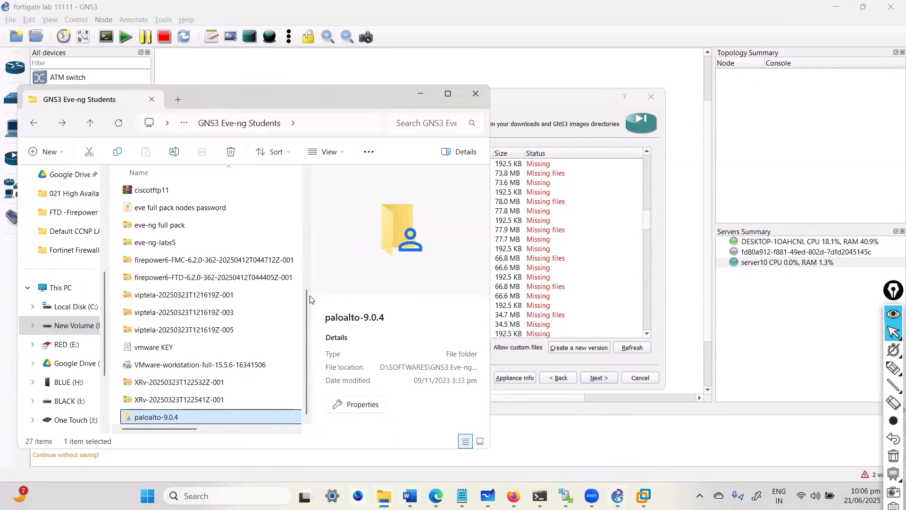
{"action": "scroll", "coordinate": [174, 347], "scroll_direction": "up", "scroll_amount": 5}
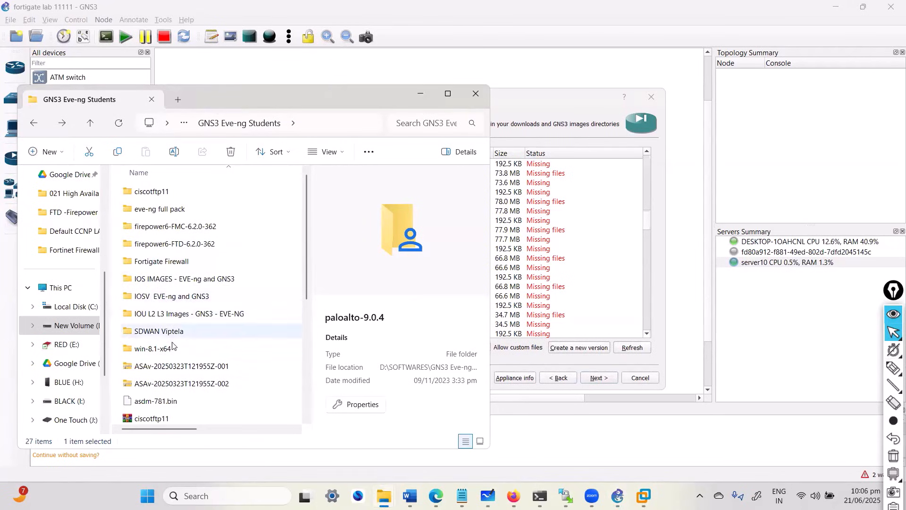
{"action": "left_click", "coordinate": [173, 241]}
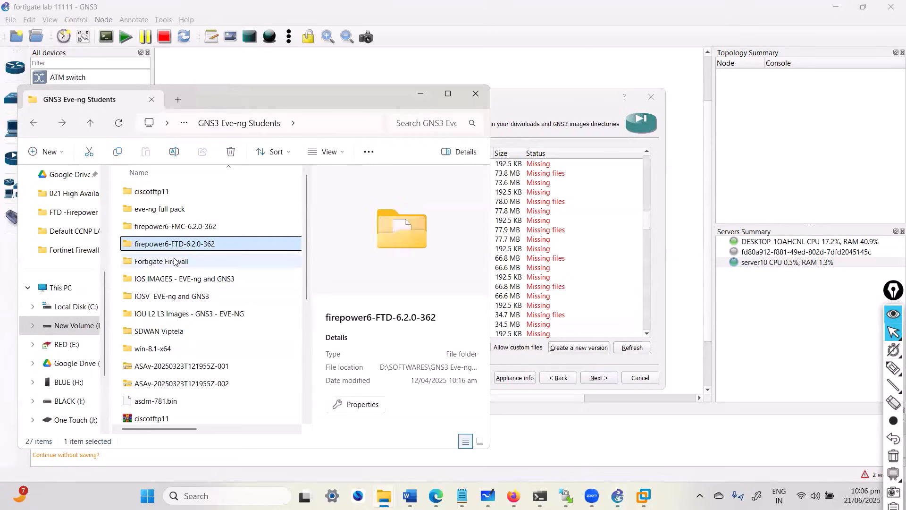
{"action": "double_click", "coordinate": [174, 261]}
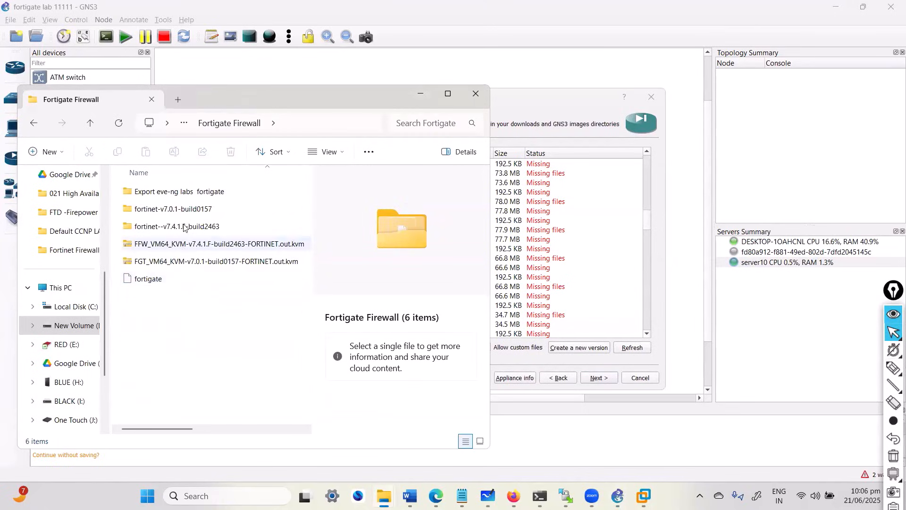
Check the FortiGate v7.0.1 and v7.4.1 image folders, copy the Fortigate Firewall folder path and minimize File Explorer.
{"action": "left_click", "coordinate": [183, 210]}
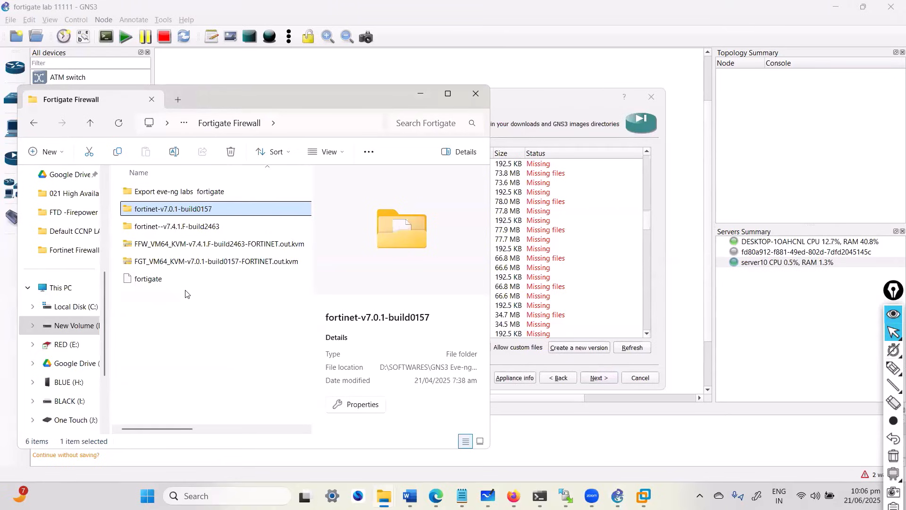
{"action": "left_click", "coordinate": [185, 228]}
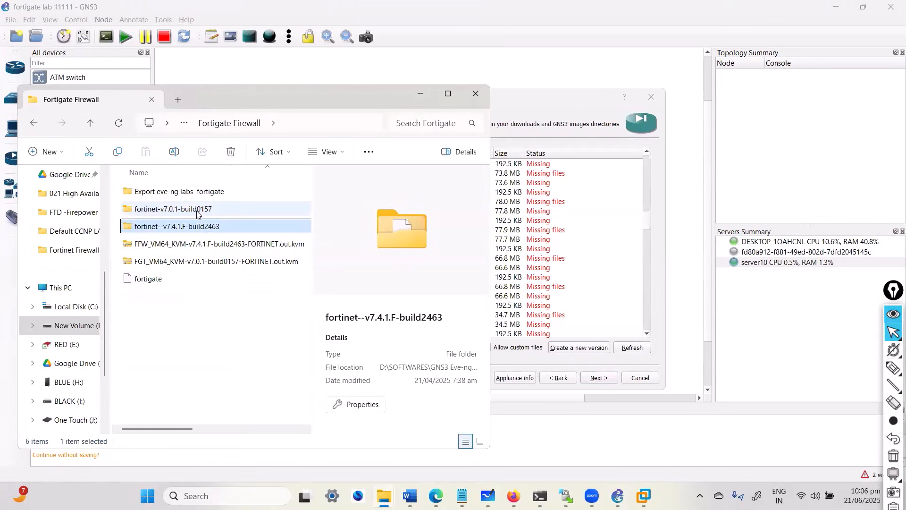
{"action": "left_click", "coordinate": [200, 209]}
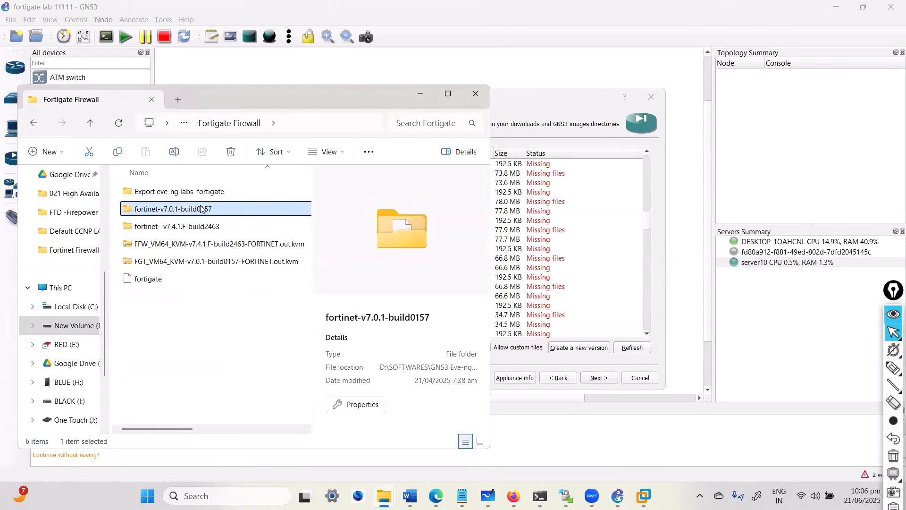
{"action": "left_click", "coordinate": [297, 124]}
{"action": "left_click", "coordinate": [418, 96]}
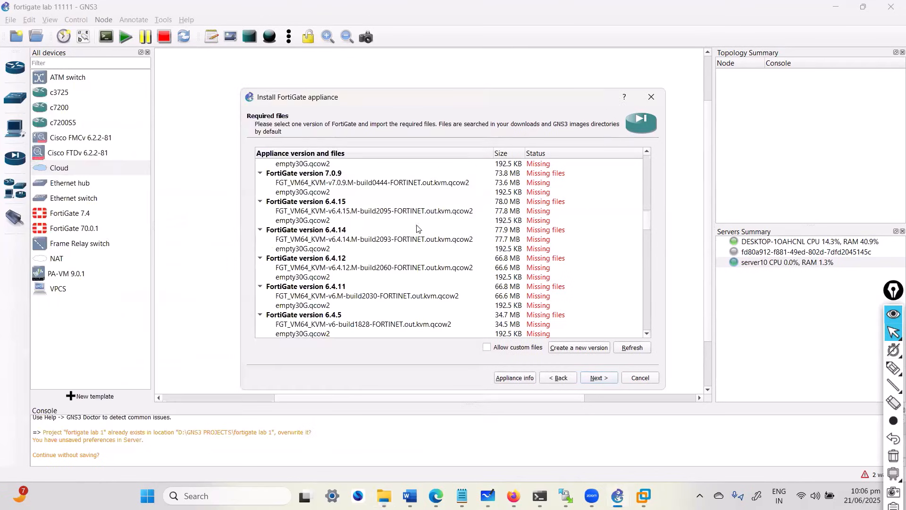
Create a new version for the FortiGate appliance, using 7.0.1 as the filename of its hda_disk_image.
{"action": "scroll", "coordinate": [524, 268], "scroll_direction": "down", "scroll_amount": 10}
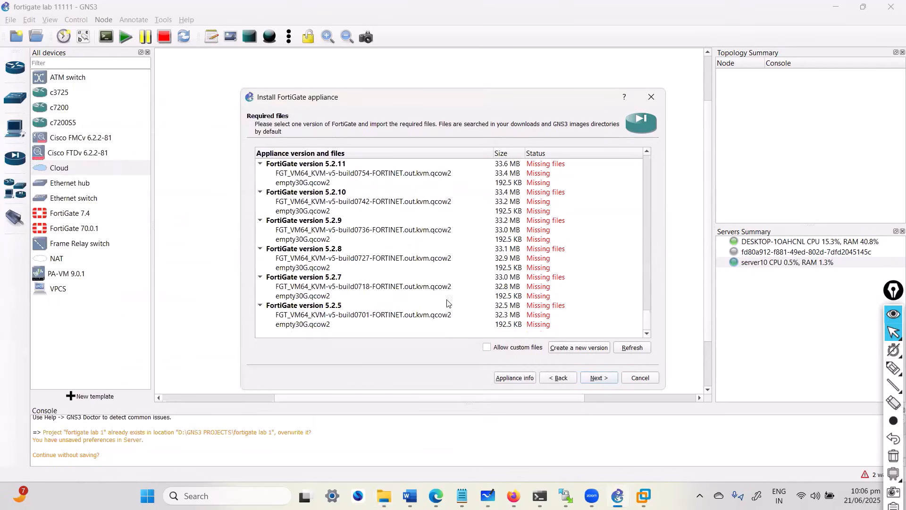
{"action": "left_click", "coordinate": [598, 349]}
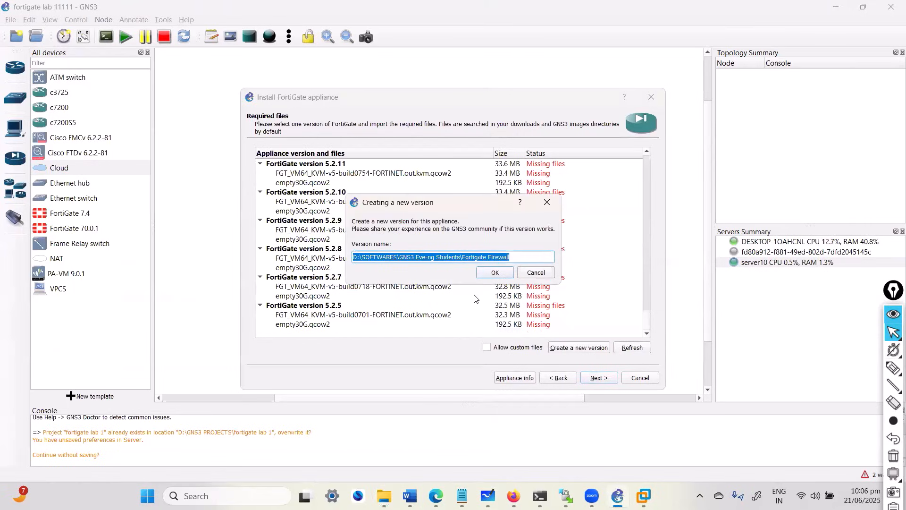
{"action": "type", "text": "1"}
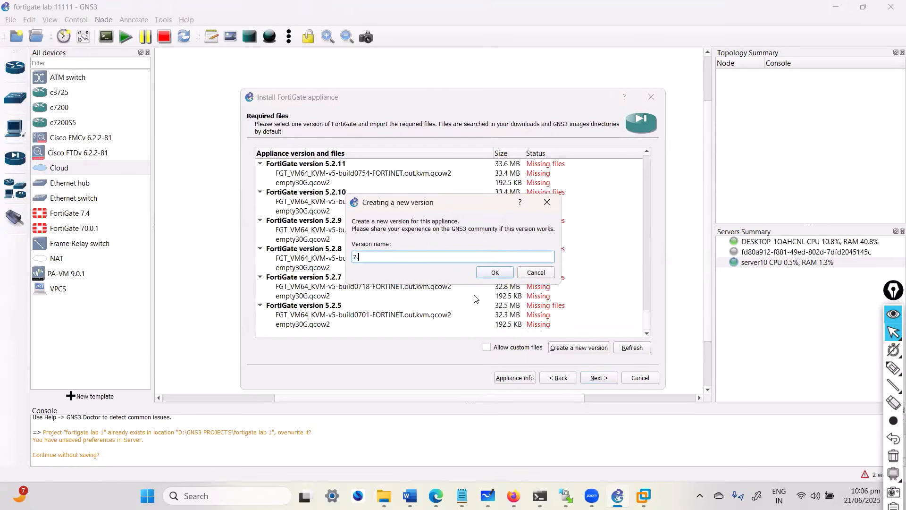
{"action": "key", "text": "Return"}
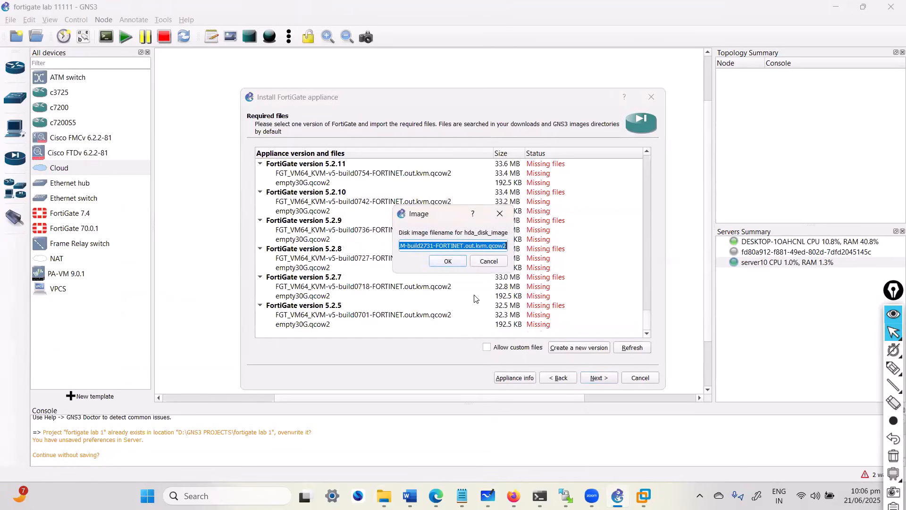
{"action": "type", "text": "7.0.1"}
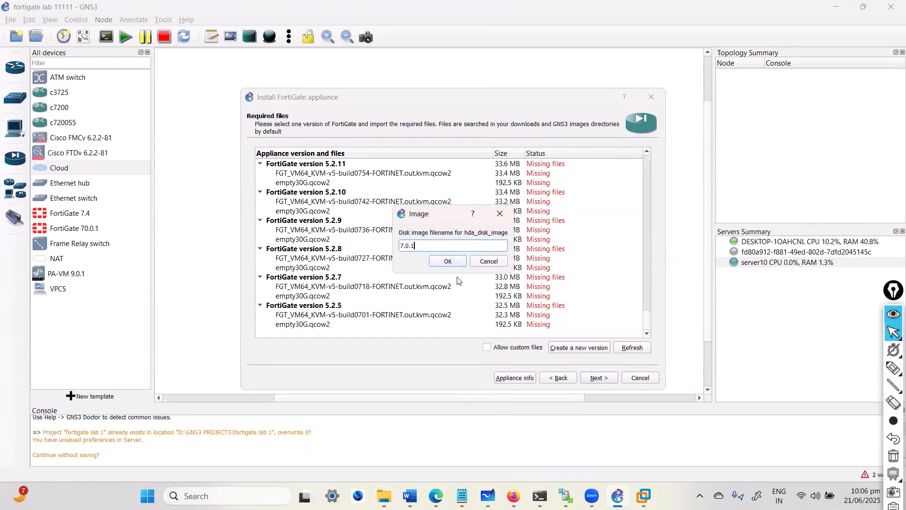
{"action": "left_click", "coordinate": [458, 261]}
{"action": "left_click", "coordinate": [460, 262]}
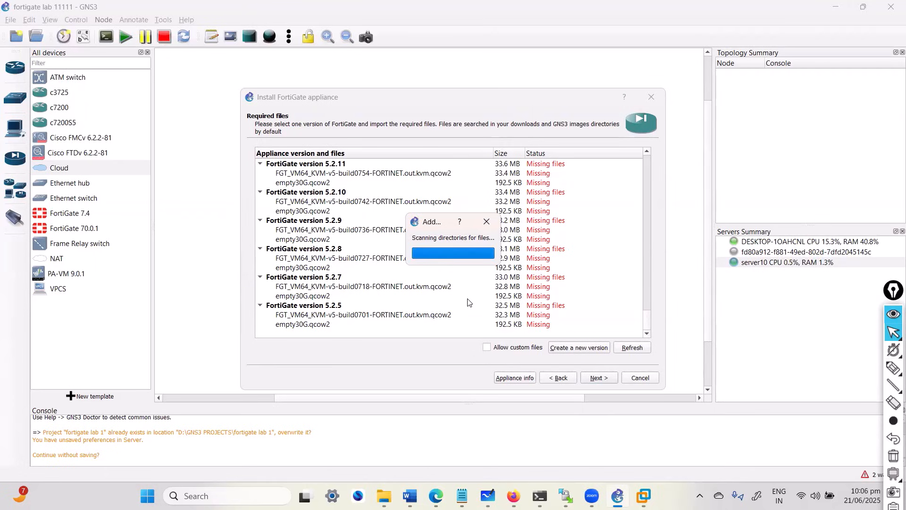
{"action": "left_click", "coordinate": [513, 495]}
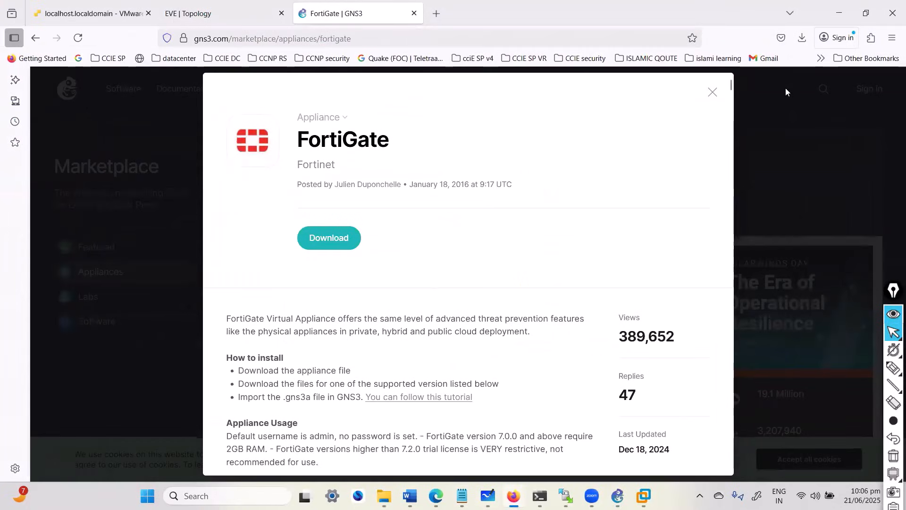
{"action": "key", "text": "alt+Tab"}
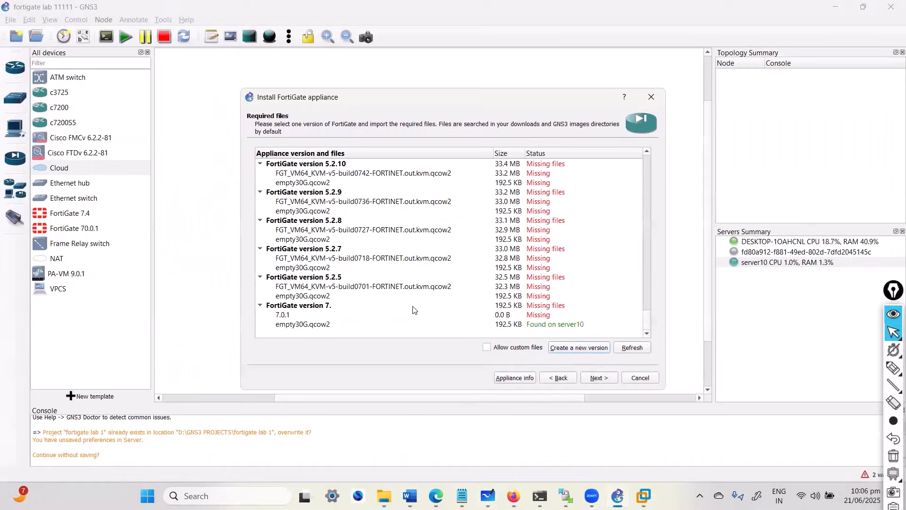
Import the missing 7.0.1 disk image from the D:\SOFTWARES\GNS3 Eve-ng Students\Fortigate Firewall folder into the new FortiGate version.
{"action": "left_click", "coordinate": [309, 325]}
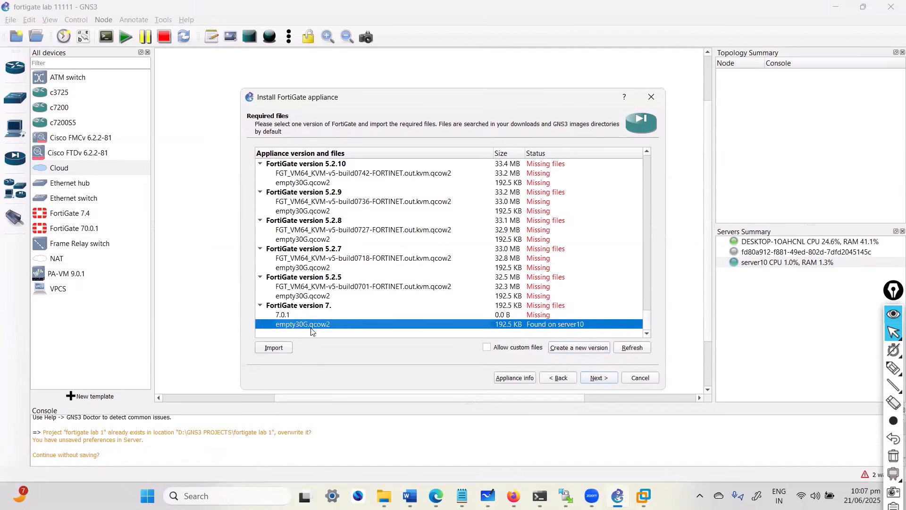
{"action": "left_click", "coordinate": [289, 315]}
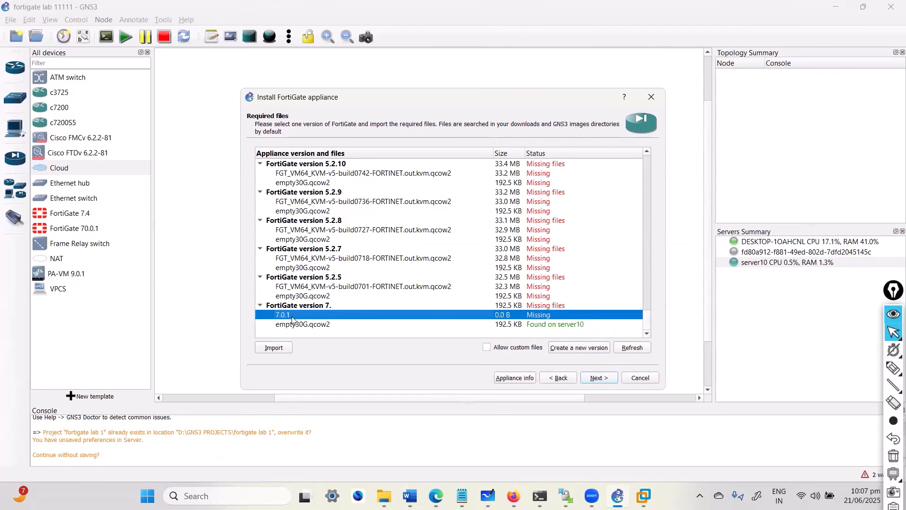
{"action": "left_click", "coordinate": [285, 349]}
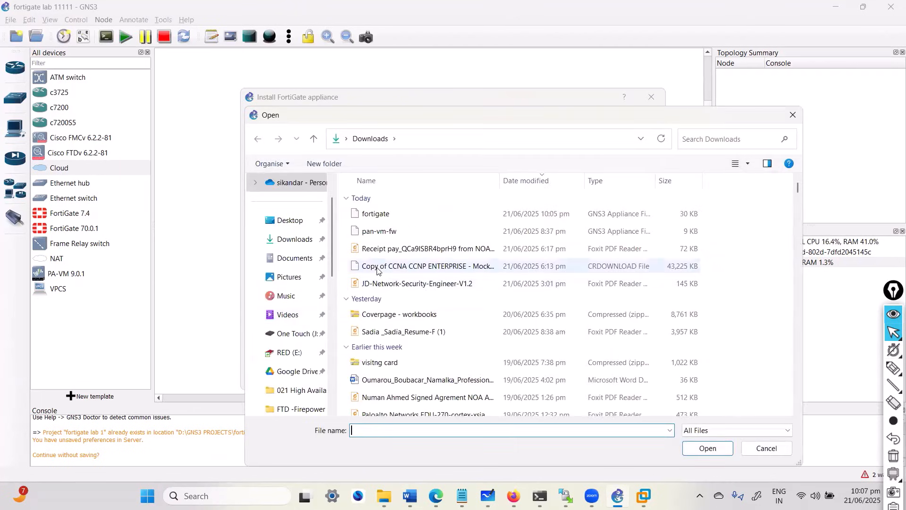
{"action": "type", "text": "D:\\SOFTWARES\\GNS3 Eve-ng Students\\Fortigate Firewall"}
{"action": "key", "text": "ctrl+a"}
{"action": "key", "text": "Return"}
{"action": "double_click", "coordinate": [409, 218]}
{"action": "left_click", "coordinate": [395, 202]}
{"action": "key", "text": "Return"}
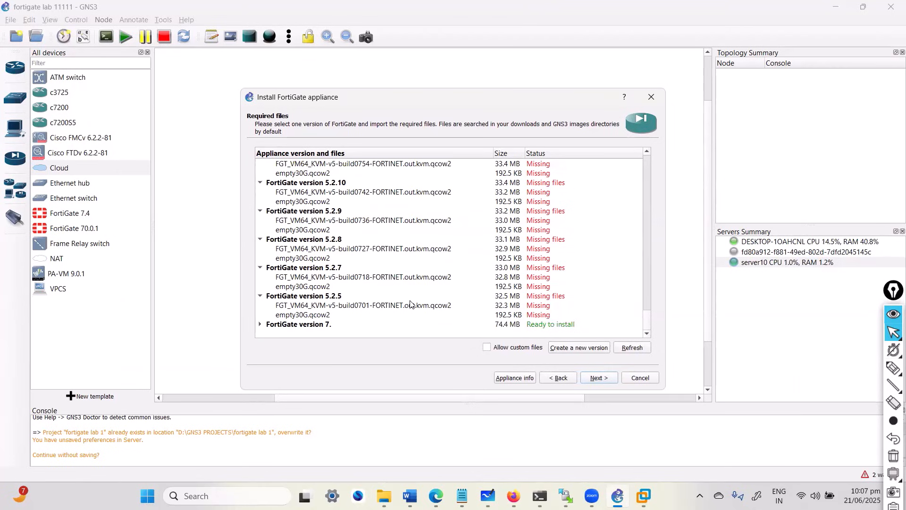
Check the files under FortiGate version 7., install that version and finish creating its template.
{"action": "left_click", "coordinate": [259, 325]}
{"action": "scroll", "coordinate": [279, 306], "scroll_direction": "down", "scroll_amount": 1}
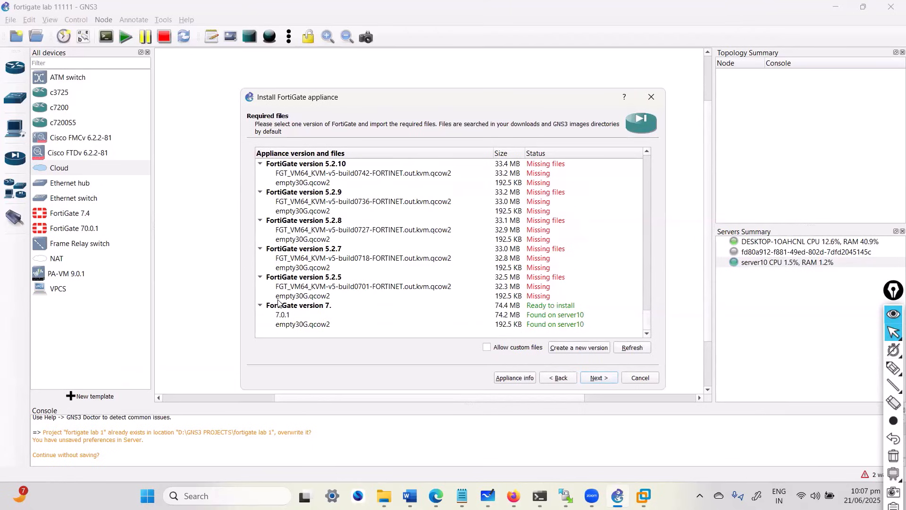
{"action": "left_click", "coordinate": [325, 315]}
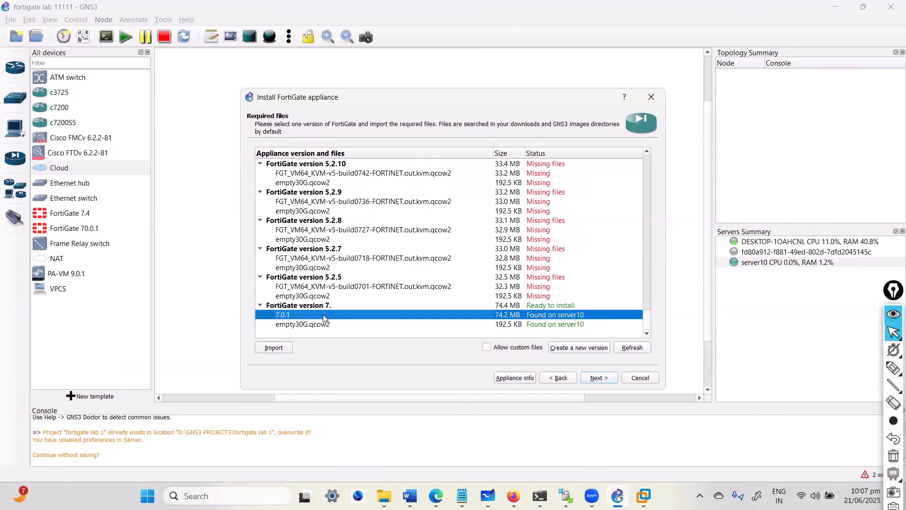
{"action": "left_click", "coordinate": [325, 306]}
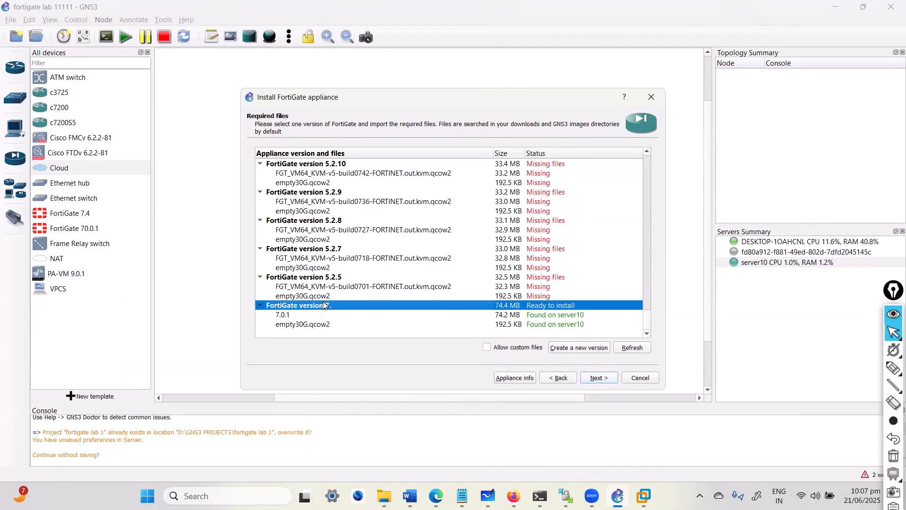
{"action": "left_click", "coordinate": [596, 378]}
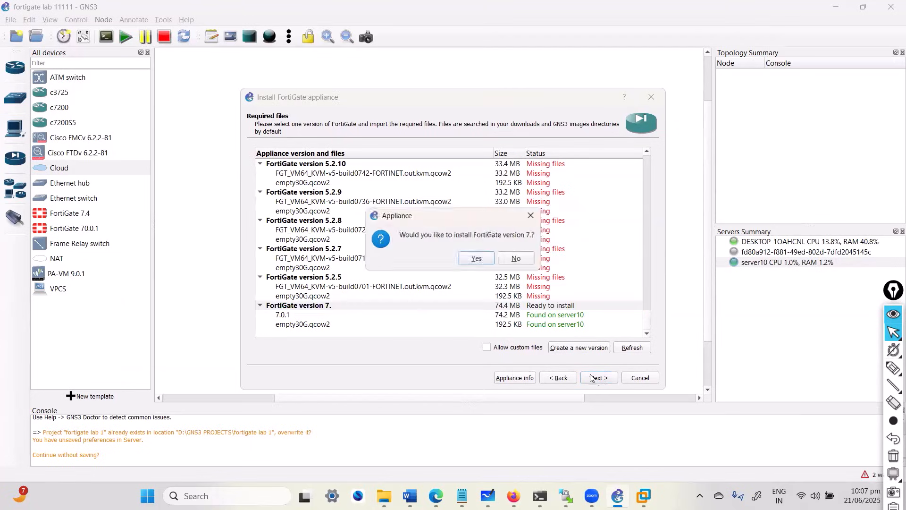
{"action": "left_click", "coordinate": [475, 260]}
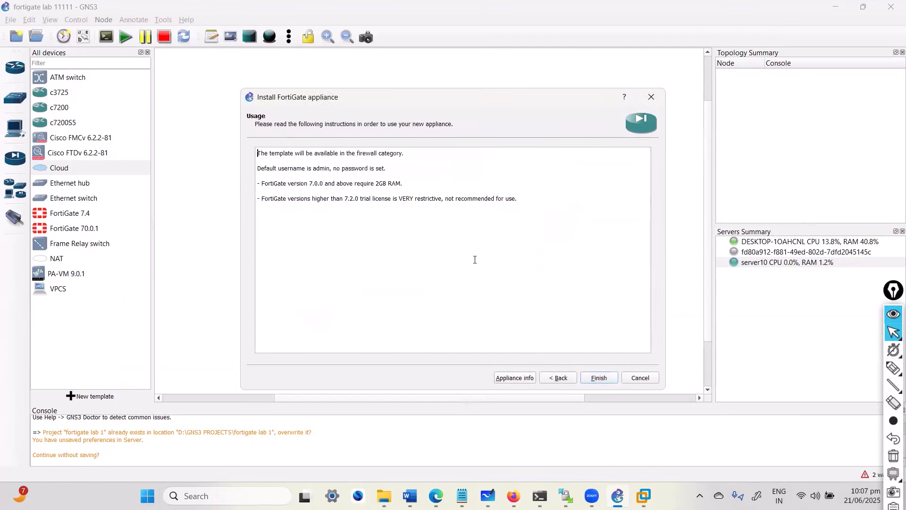
{"action": "left_click", "coordinate": [599, 378]}
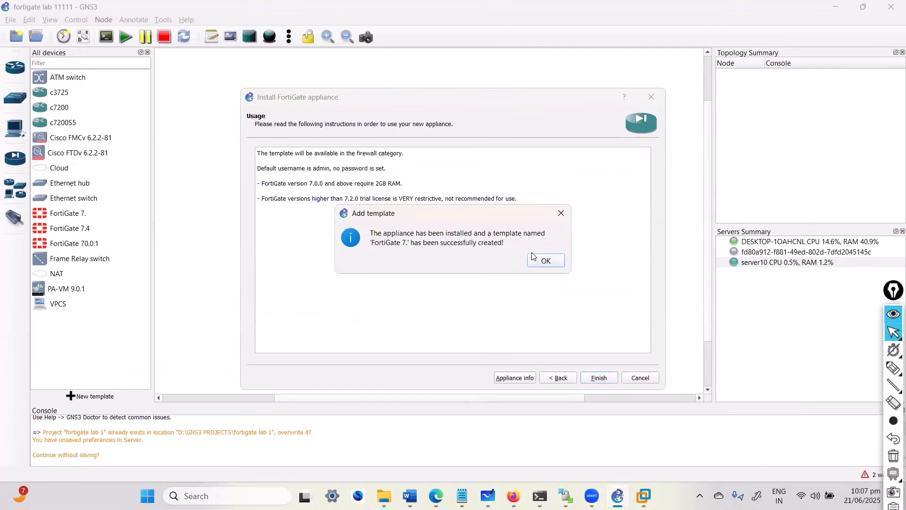
{"action": "left_click", "coordinate": [543, 261]}
Try to add a FortiGate 70.0.1 node to the empty workspace.
{"action": "left_click", "coordinate": [64, 215]}
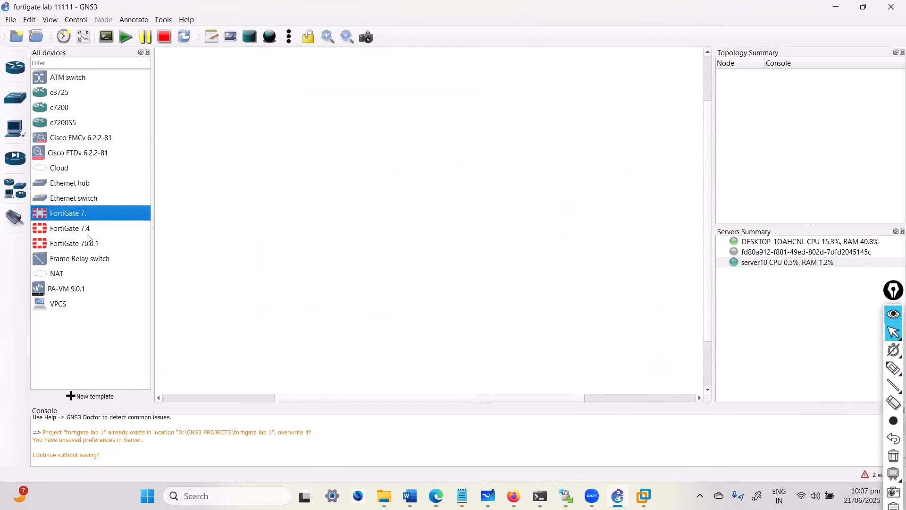
{"action": "left_click", "coordinate": [90, 243]}
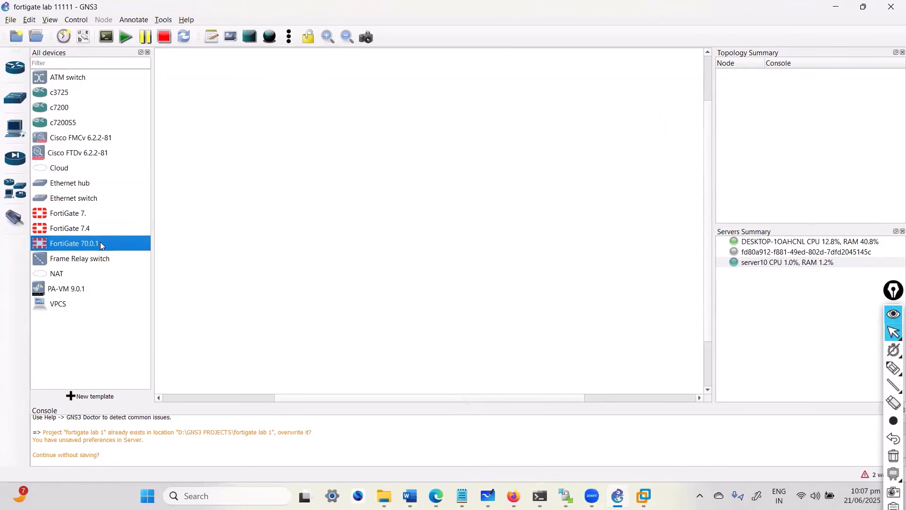
{"action": "left_click_drag", "start_coordinate": [92, 246], "coordinate": [375, 184]}
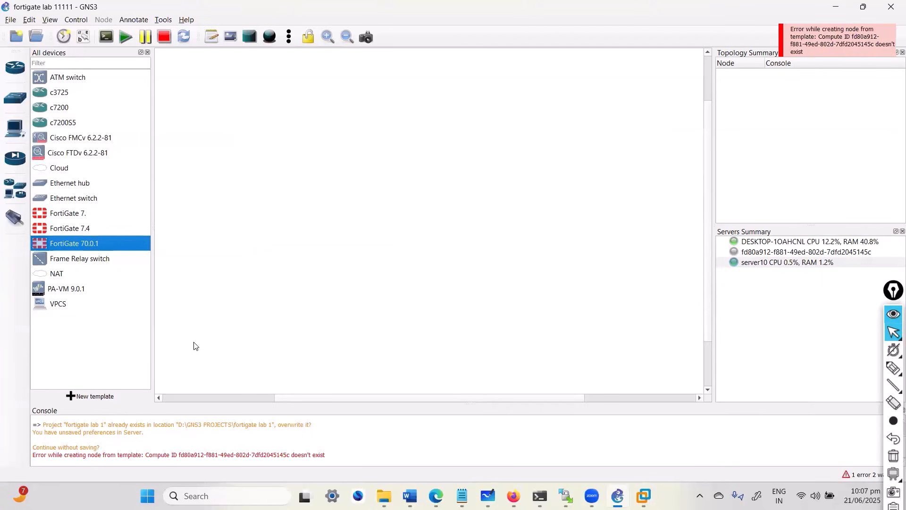
Add a node from the new FortiGate 7. template to the workspace.
{"action": "left_click", "coordinate": [80, 229]}
{"action": "left_click", "coordinate": [80, 214]}
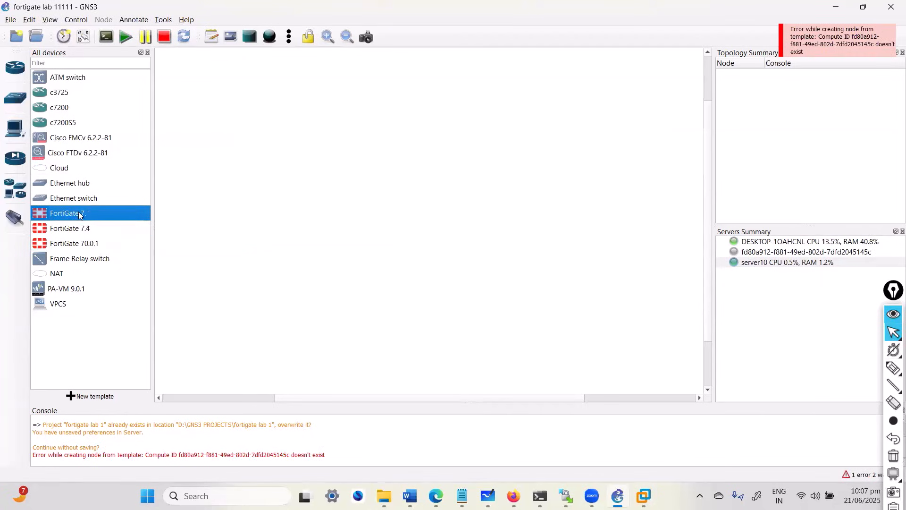
{"action": "left_click_drag", "start_coordinate": [82, 219], "coordinate": [305, 205]}
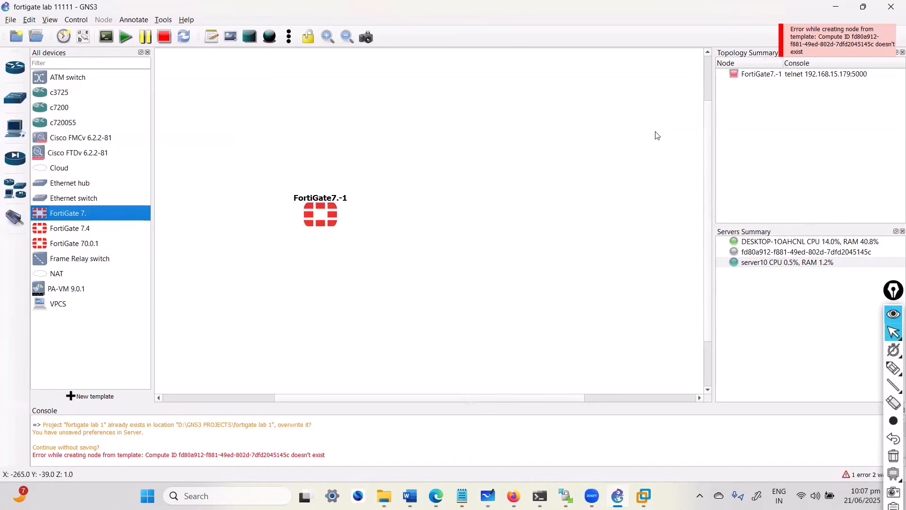
Review the FortiGate node's general, HDD and CD/DVD settings, and close its properties without changes.
{"action": "right_click", "coordinate": [329, 216]}
{"action": "left_click", "coordinate": [340, 219]}
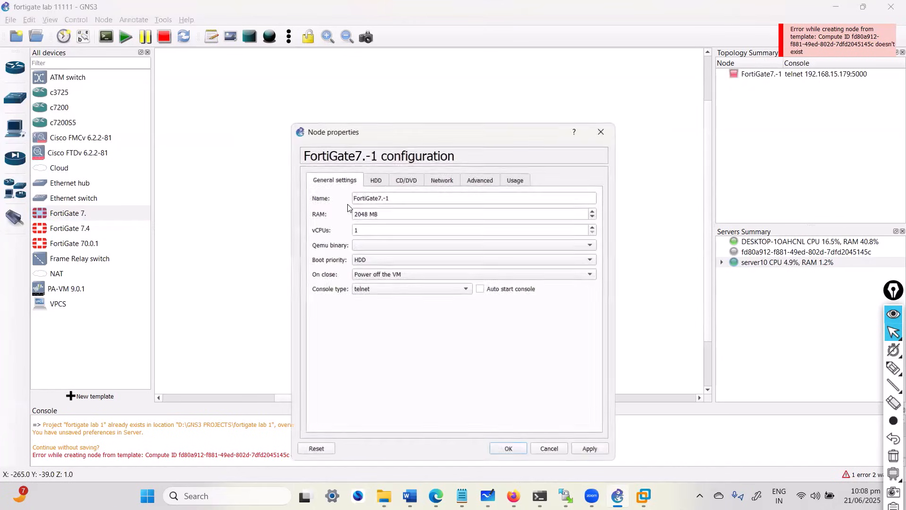
{"action": "left_click", "coordinate": [373, 181]}
{"action": "left_click", "coordinate": [402, 185]}
{"action": "key", "text": "Escape"}
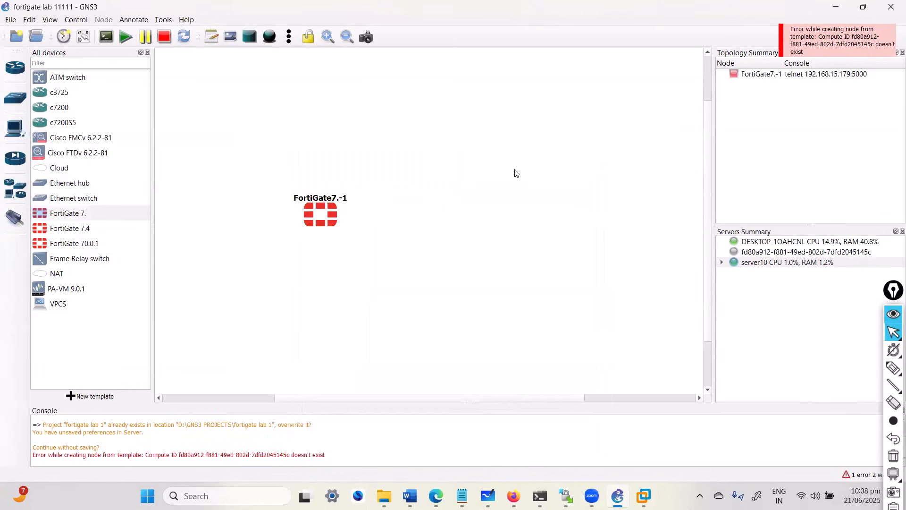
Start the FortiGate node, open its console beside the node and follow the boot messages until the login prompt.
{"action": "right_click", "coordinate": [335, 210]}
{"action": "left_click", "coordinate": [367, 242]}
{"action": "right_click", "coordinate": [312, 216]}
{"action": "left_click", "coordinate": [332, 241]}
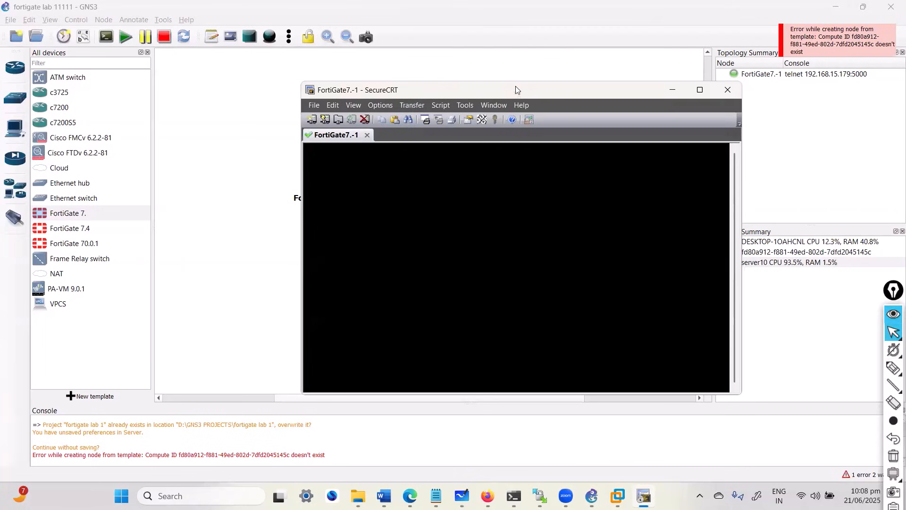
{"action": "left_click_drag", "start_coordinate": [477, 92], "coordinate": [566, 87]}
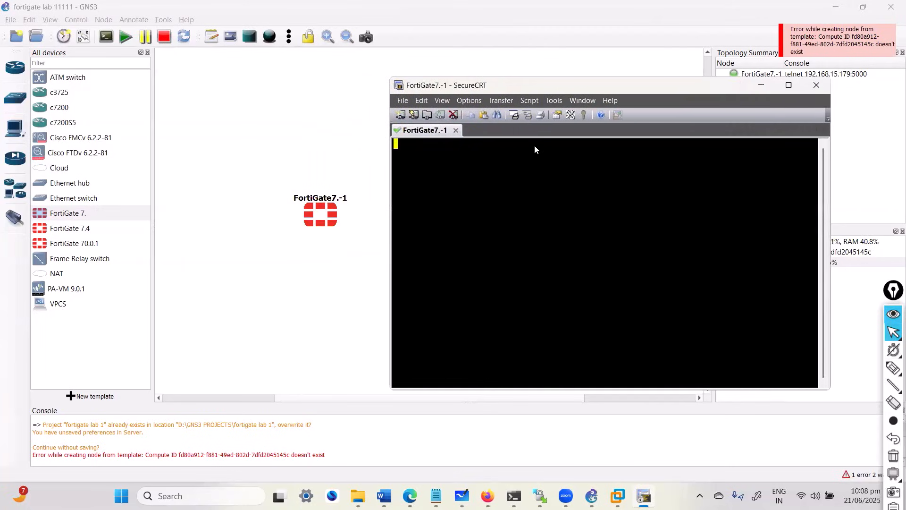
{"action": "key", "text": "Return"}
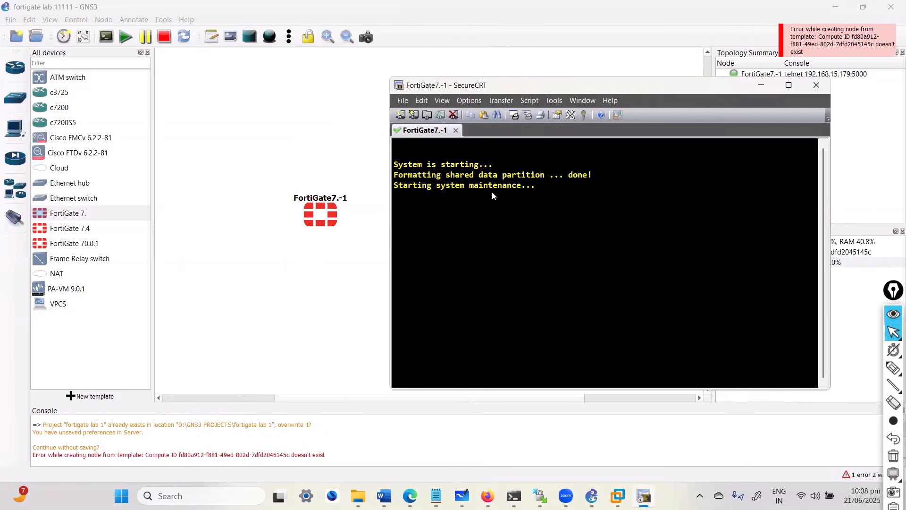
{"action": "left_click_drag", "start_coordinate": [446, 196], "coordinate": [552, 197]}
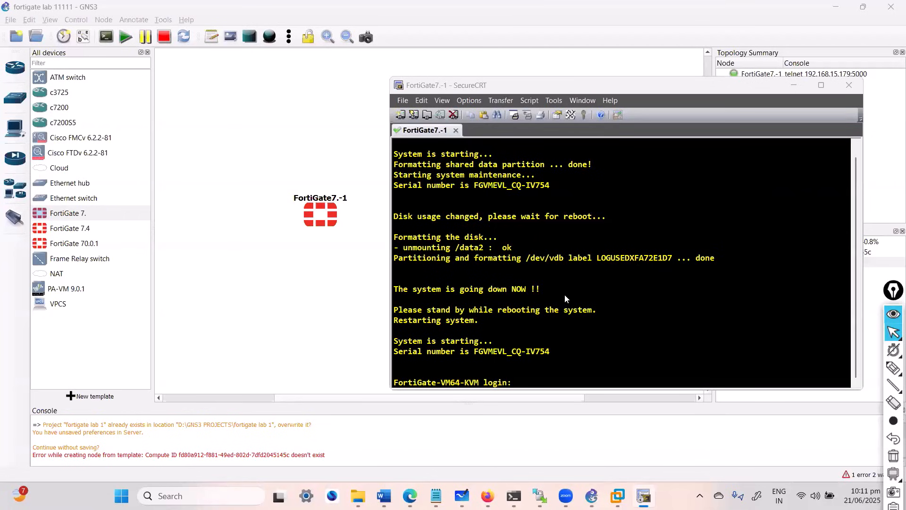
Log in to the FortiGate console as admin with the password left empty, and highlight the login lines.
{"action": "left_click_drag", "start_coordinate": [467, 282], "coordinate": [543, 338]}
{"action": "left_click", "coordinate": [542, 341]}
{"action": "type", "text": "admin"}
{"action": "key", "text": "Return"}
{"action": "key", "text": "Return"}
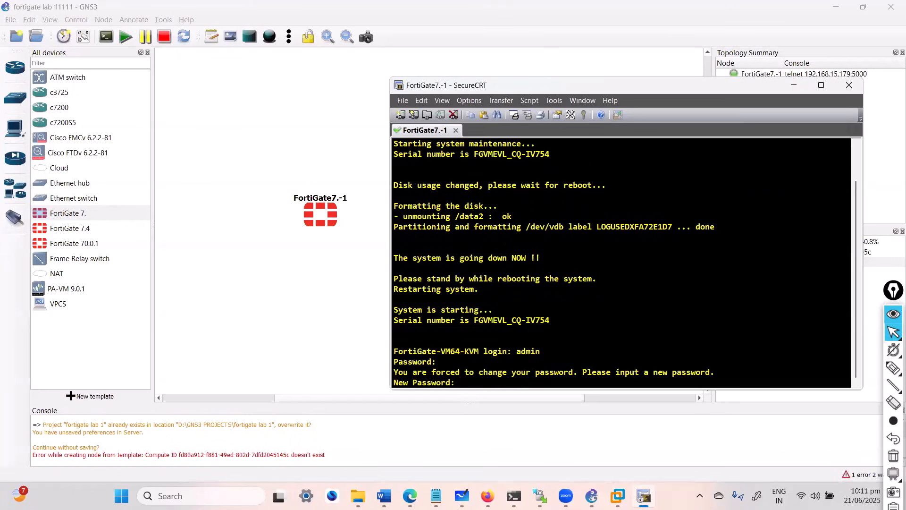
{"action": "left_click_drag", "start_coordinate": [461, 344], "coordinate": [550, 358]}
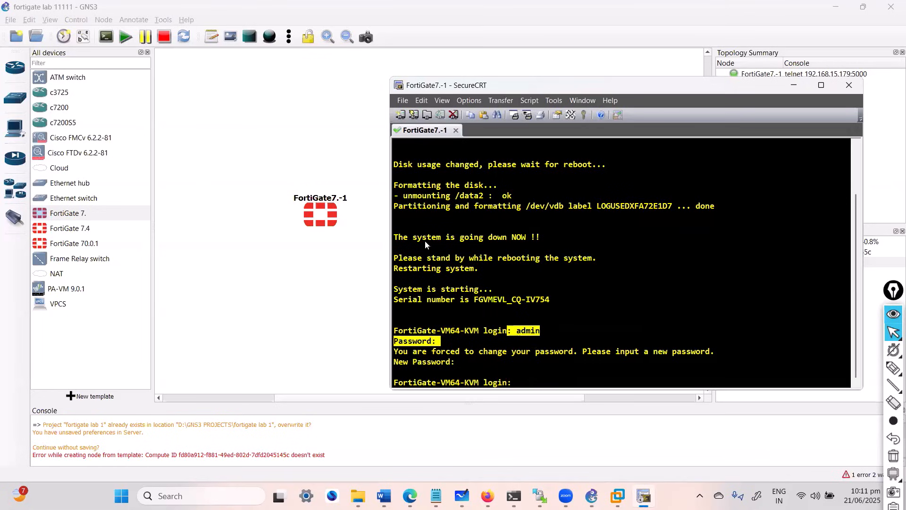
Return to the GNS3 workspace and stop the running FortiGate node.
{"action": "left_click", "coordinate": [334, 227]}
{"action": "right_click", "coordinate": [334, 228]}
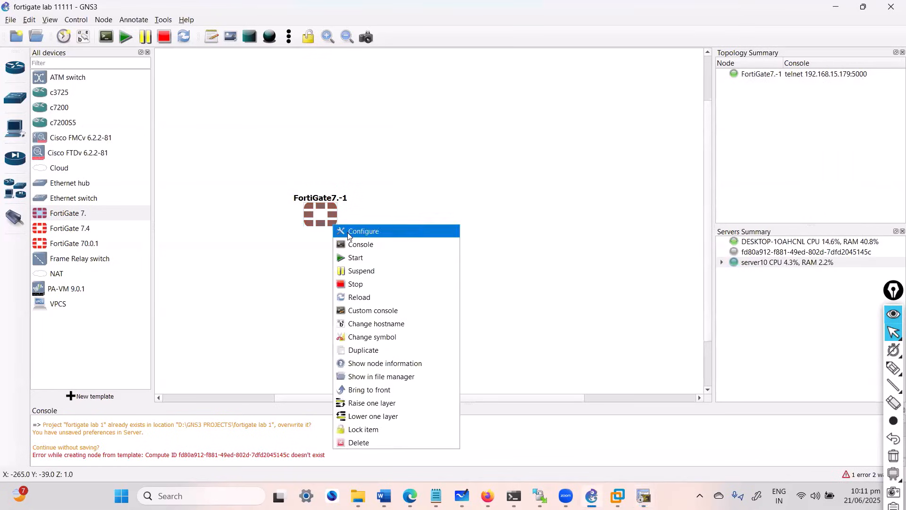
{"action": "left_click", "coordinate": [377, 287]}
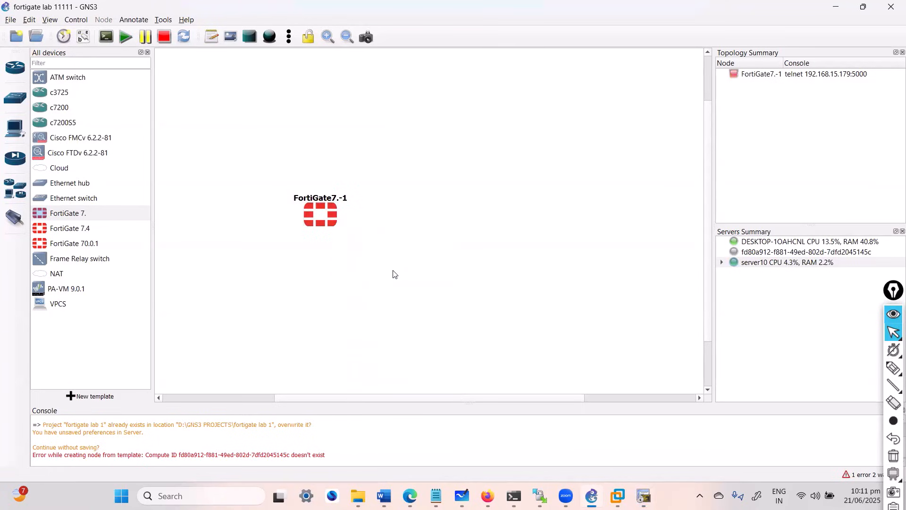